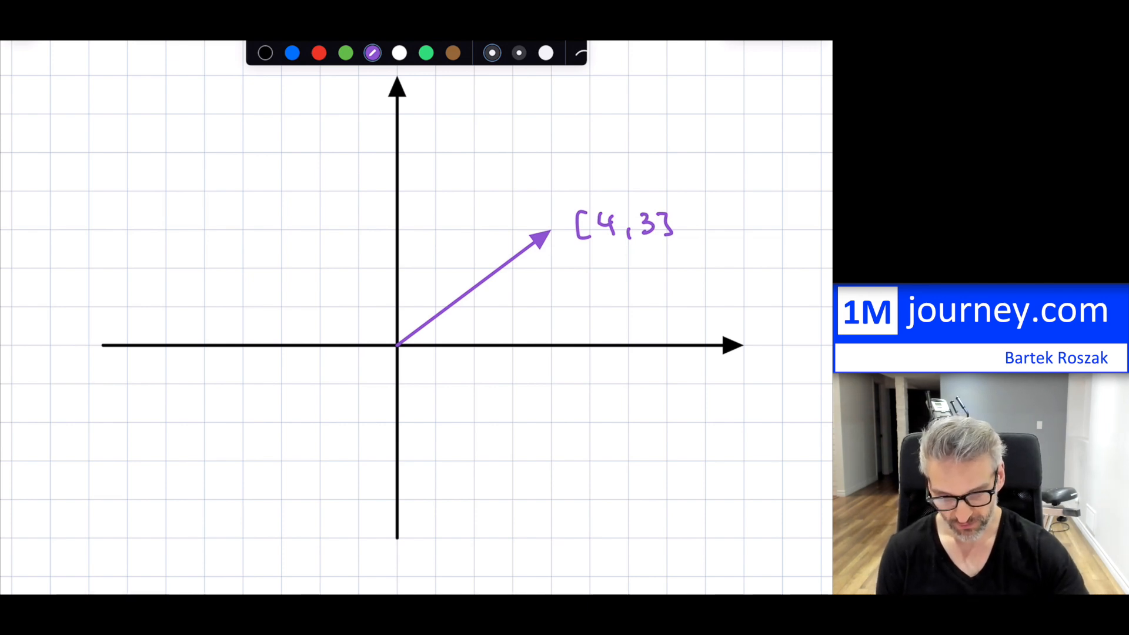
# Step: Draw a red vector arrow from the origin to grid point (-7, 3) and handwrite the label [-7, 3] above its tip
pyautogui.click(318, 53)
pyautogui.moveTo(397, 344)
pyautogui.mouseDown()
pyautogui.moveTo(175, 259)
pyautogui.moveTo(209, 252)
pyautogui.moveTo(128, 269)
pyautogui.moveTo(127, 230)
pyautogui.mouseUp()
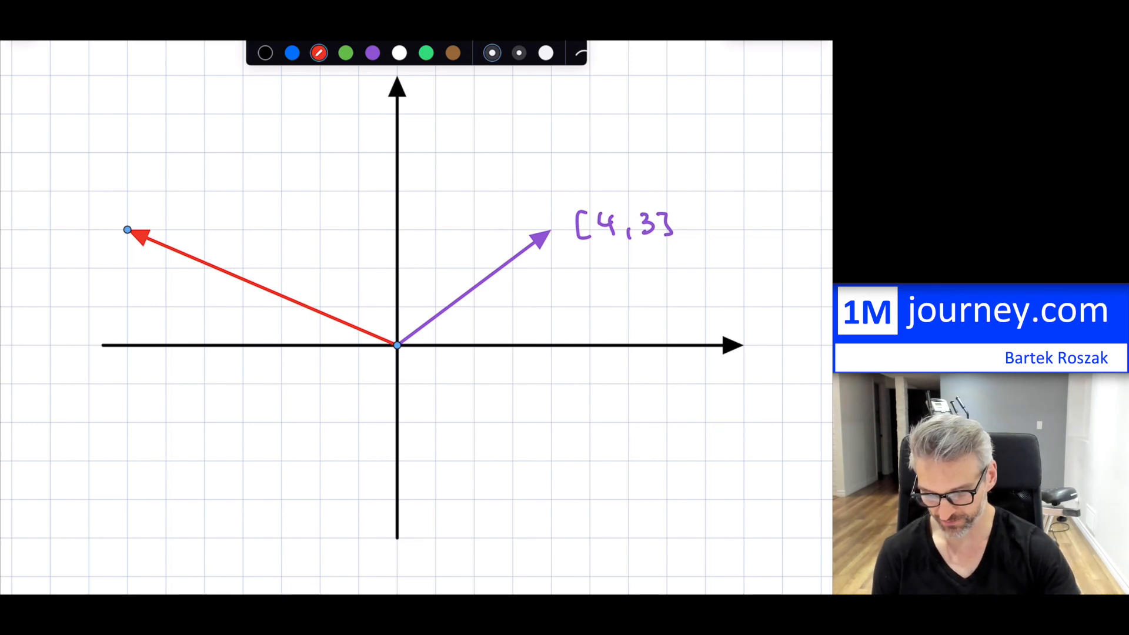
pyautogui.moveTo(62, 171)
pyautogui.mouseDown()
pyautogui.moveTo(65, 202)
pyautogui.moveTo(75, 184)
pyautogui.moveTo(123, 199)
pyautogui.moveTo(157, 186)
pyautogui.moveTo(150, 201)
pyautogui.mouseUp()
pyautogui.click(124, 174)
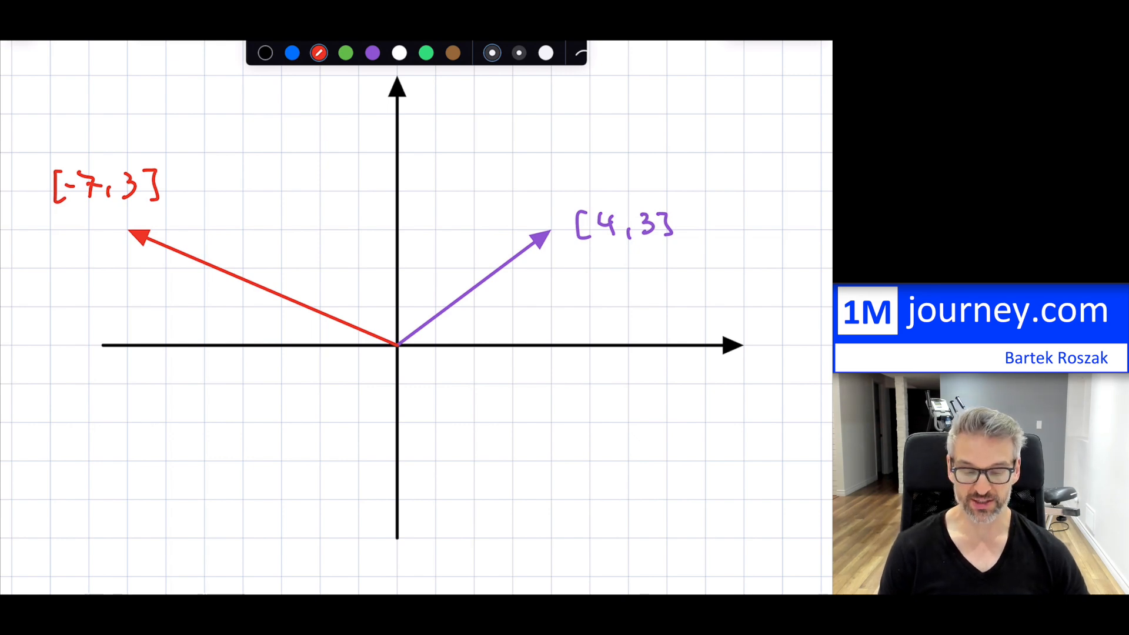
# Step: Point out the origin and the tip of the purple vector with the blue laser pointer
pyautogui.press('l')
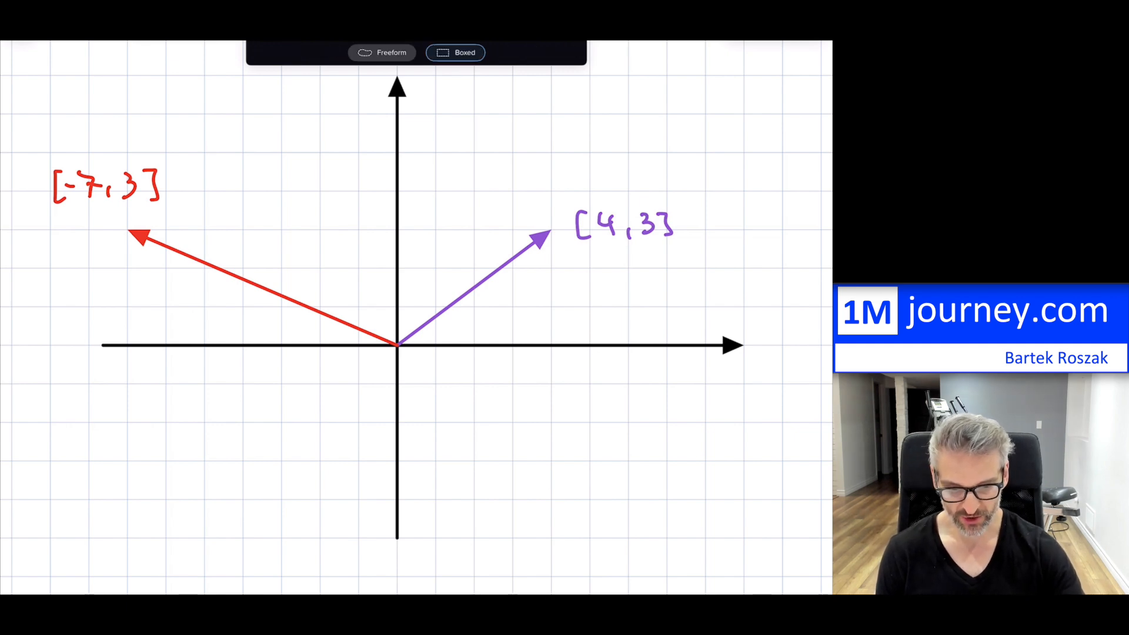
pyautogui.press('l')
pyautogui.click(400, 345)
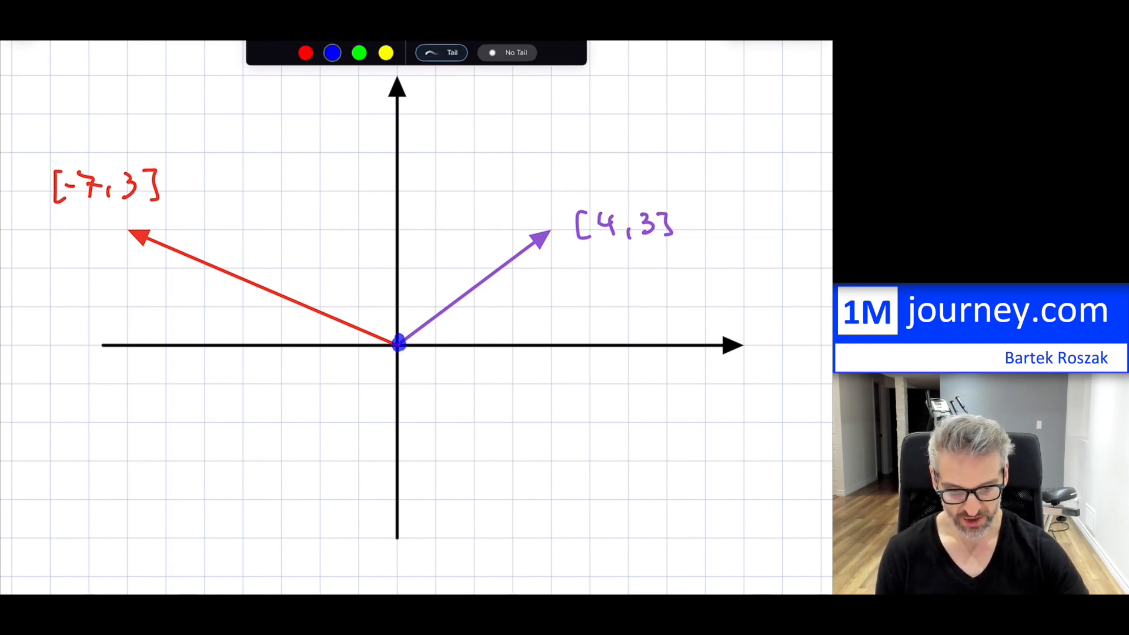
pyautogui.click(552, 231)
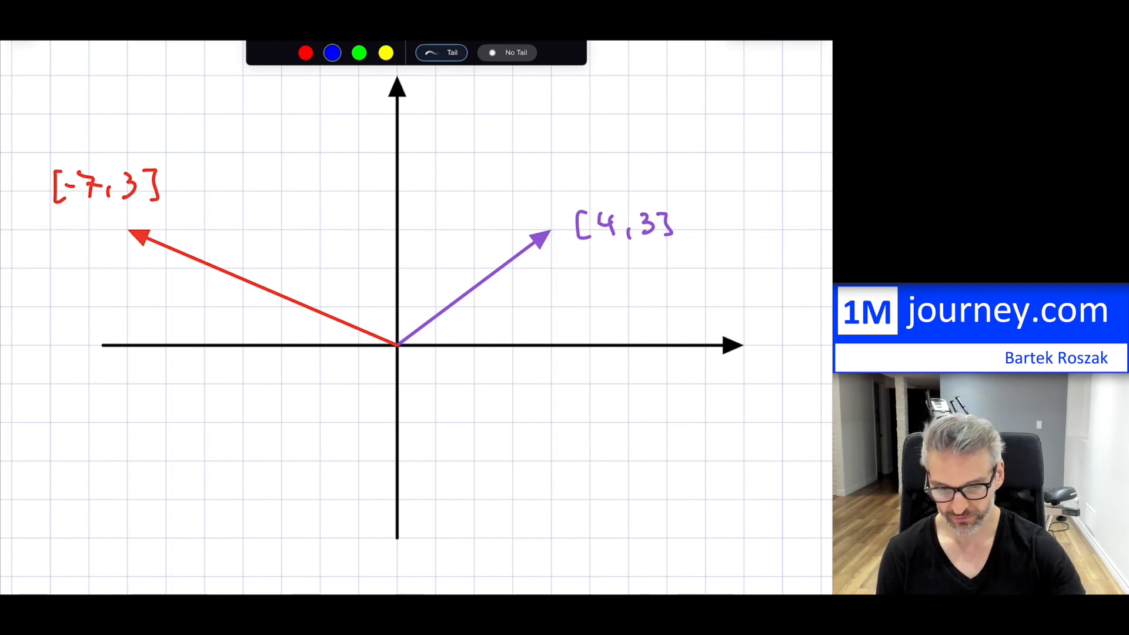
# Step: Duplicate the red vector and place the copy with its tail at the tip of the purple vector
pyautogui.press('l')
pyautogui.moveTo(207, 223); pyautogui.dragTo(274, 320)
pyautogui.click(131, 201)
pyautogui.moveTo(267, 299); pyautogui.dragTo(450, 156)
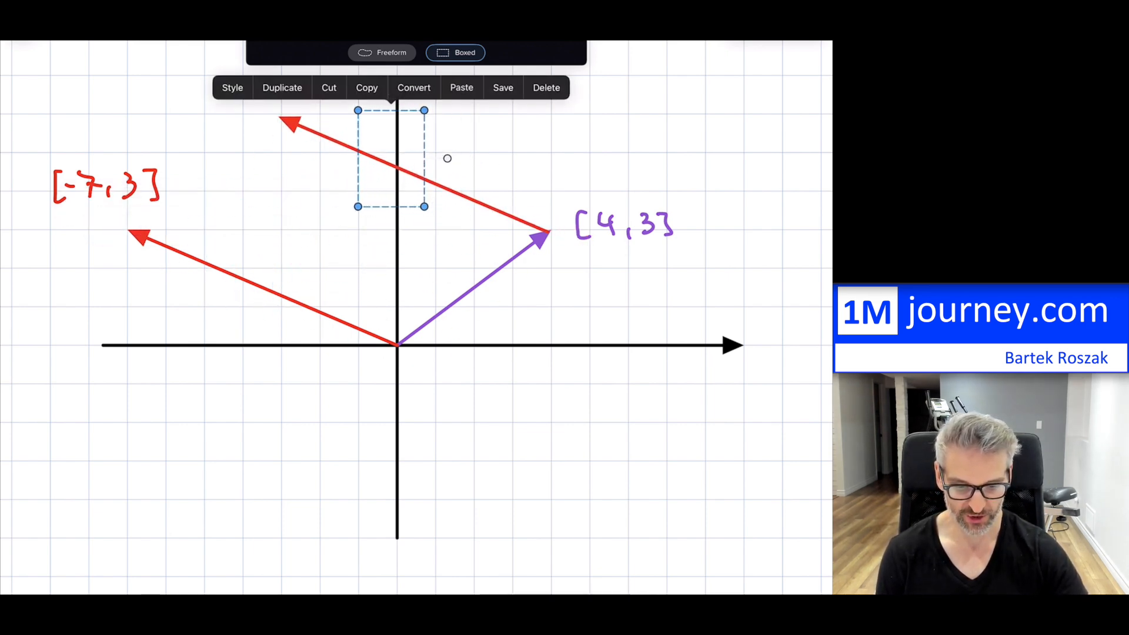
pyautogui.click(395, 156)
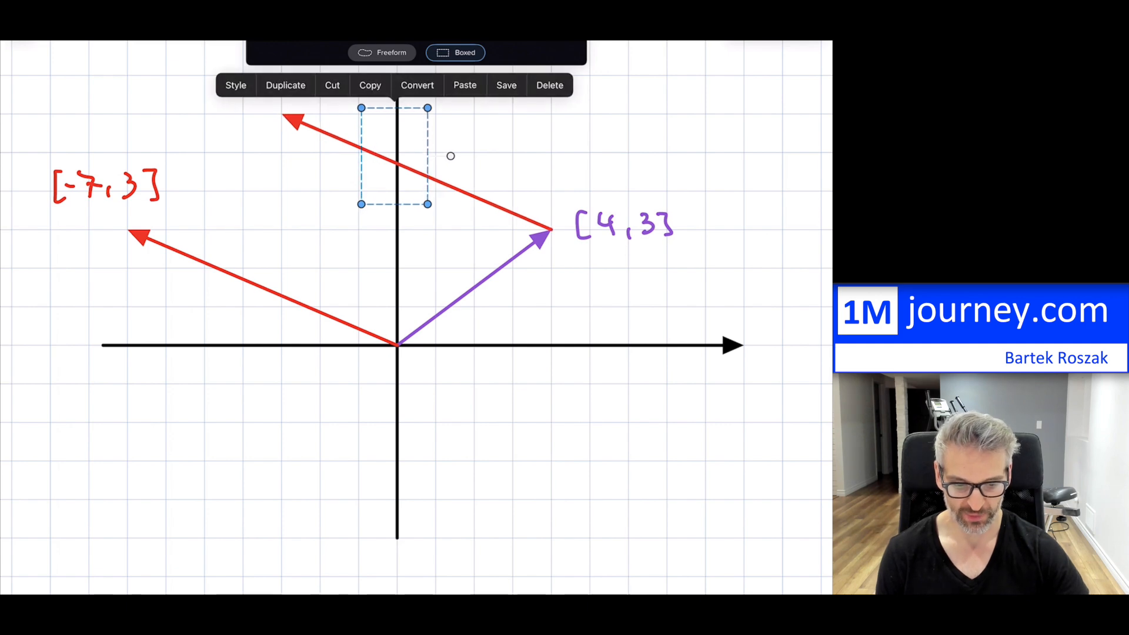
pyautogui.click(506, 412)
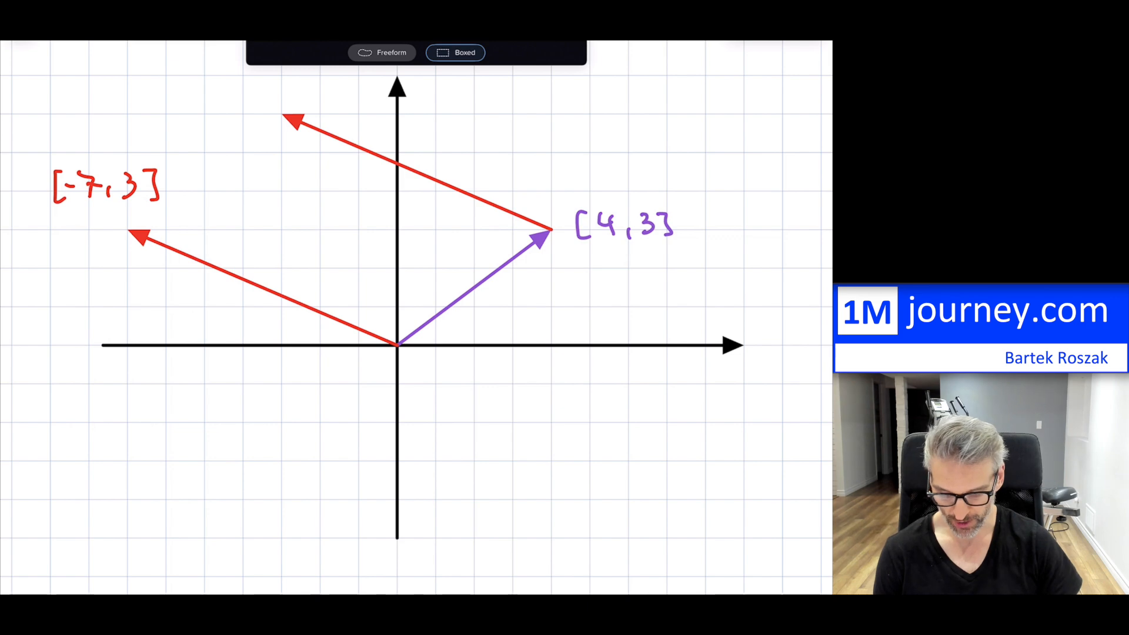
# Step: Open Desmos Geometry beside the note and define the point P_0 = (0,0)
pyautogui.moveTo(417, 592); pyautogui.dragTo(417, 546)
pyautogui.click(88, 579)
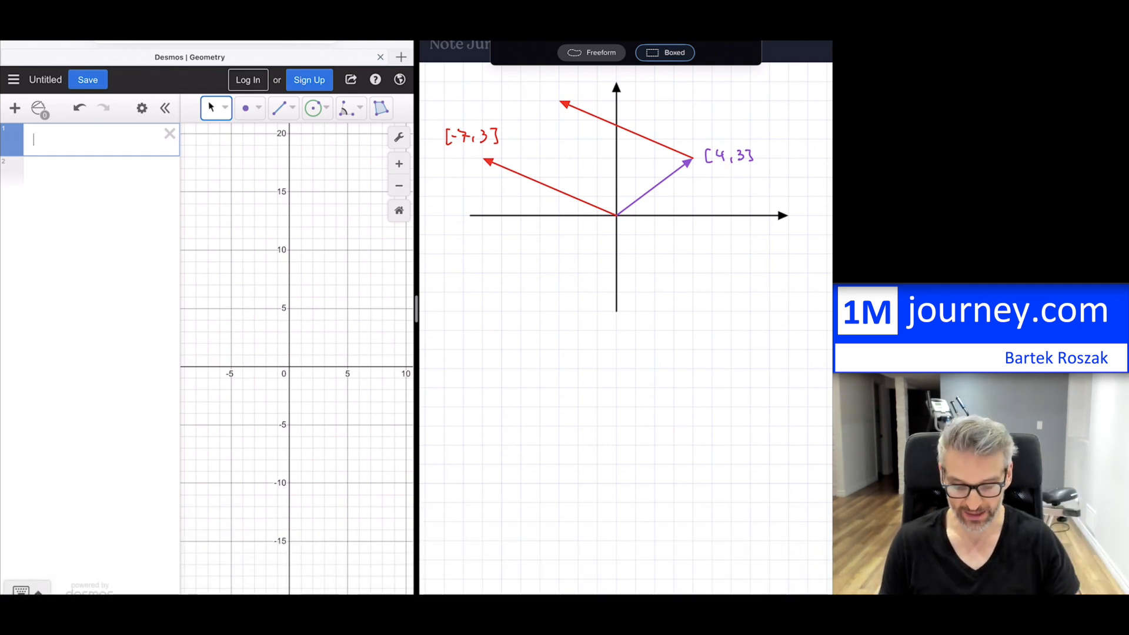
pyautogui.write('P_0')
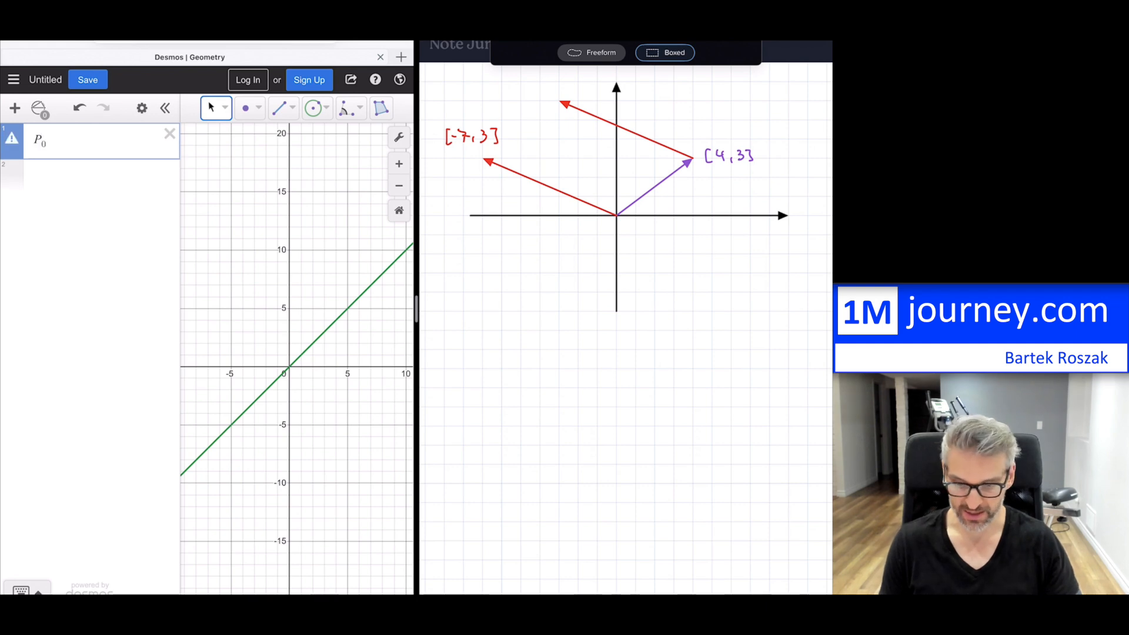
pyautogui.write('=(0,')
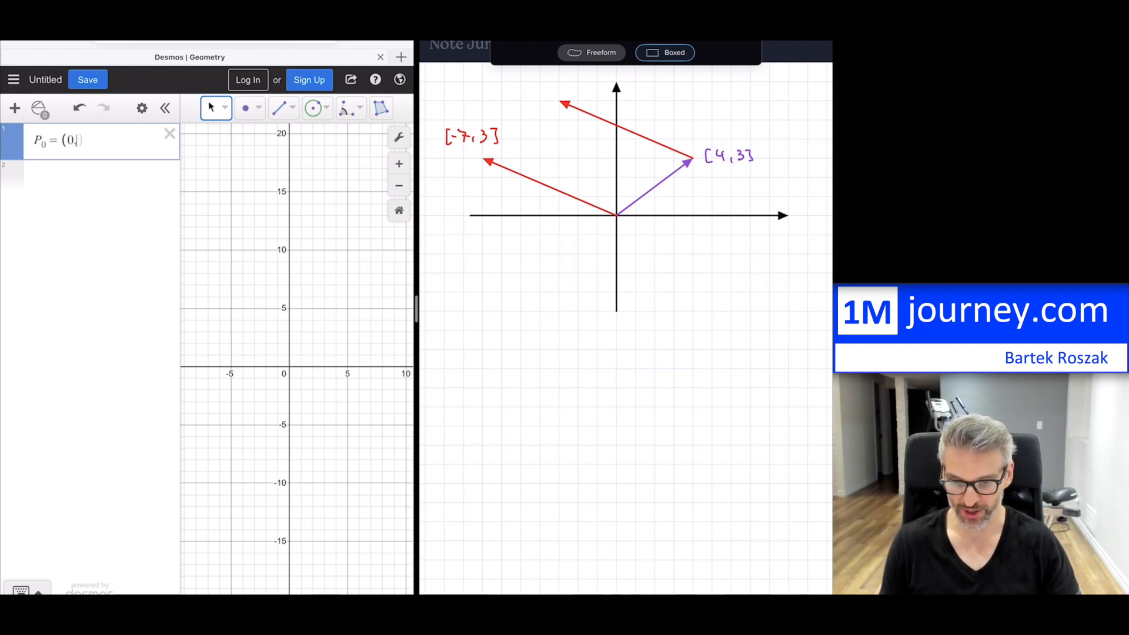
pyautogui.write('0')
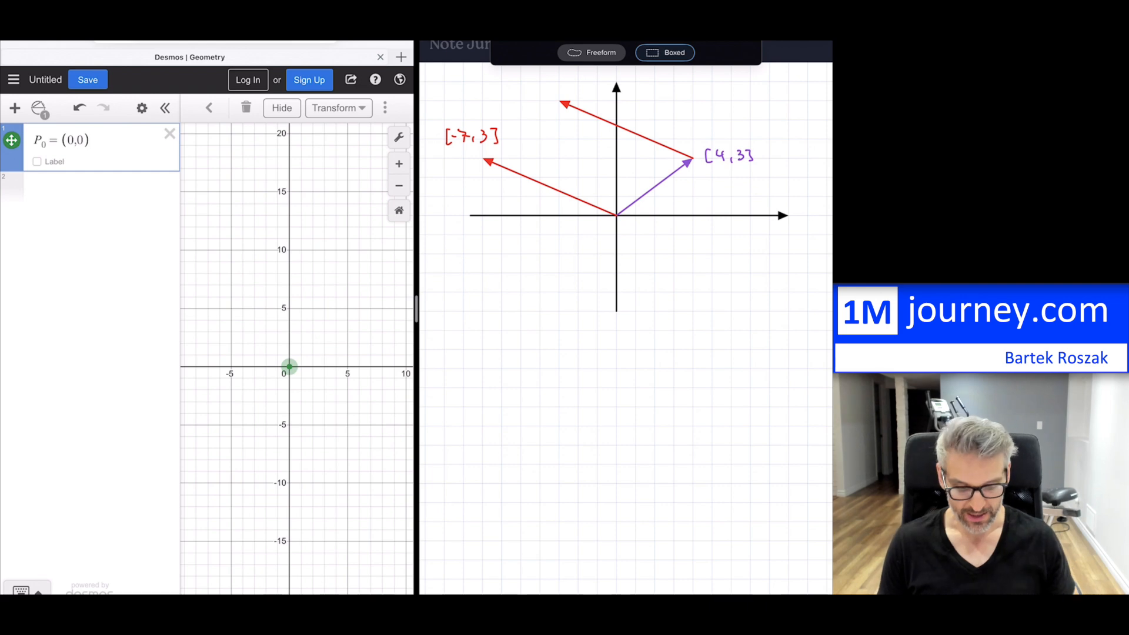
pyautogui.press('Return')
# Step: Define the point P_1 = (4,3) in the expression list
pyautogui.write('P1 ')
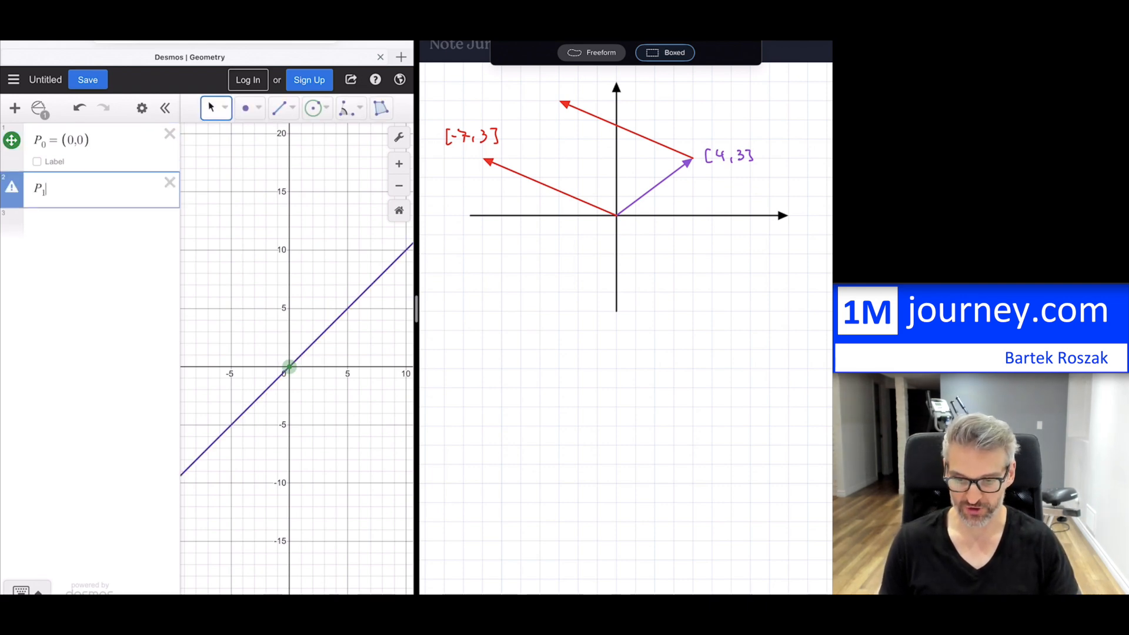
pyautogui.write('= (4,3)')
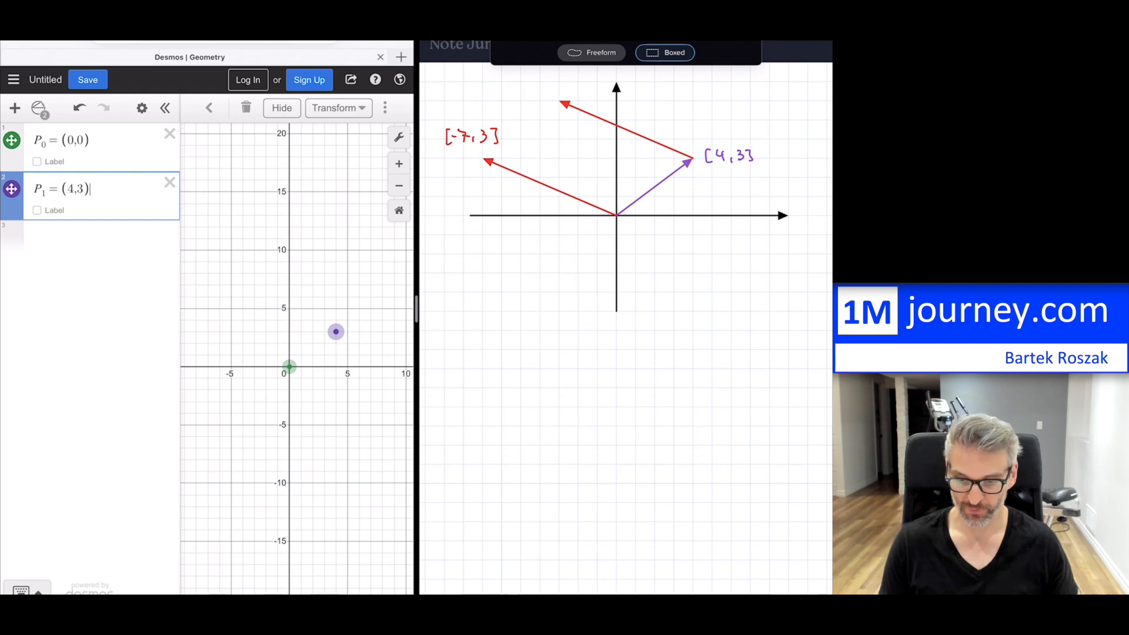
pyautogui.press('Return')
# Step: Define the vector v_1 = vector(P_0,P_1) from the origin to the first point
pyautogui.write('v1 ')
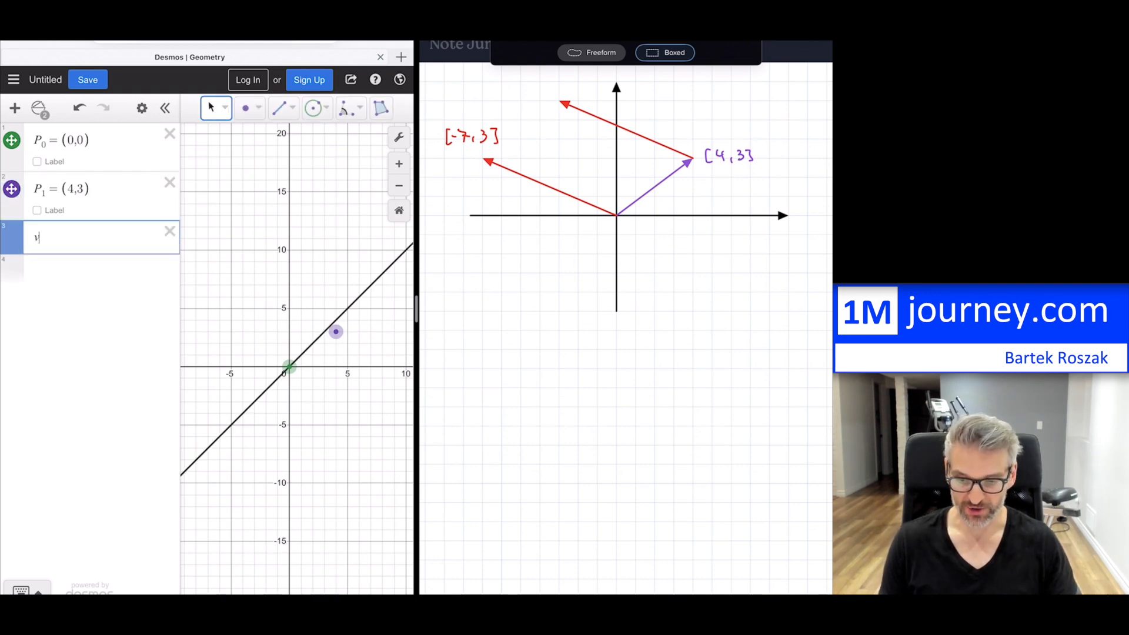
pyautogui.write('= vector')
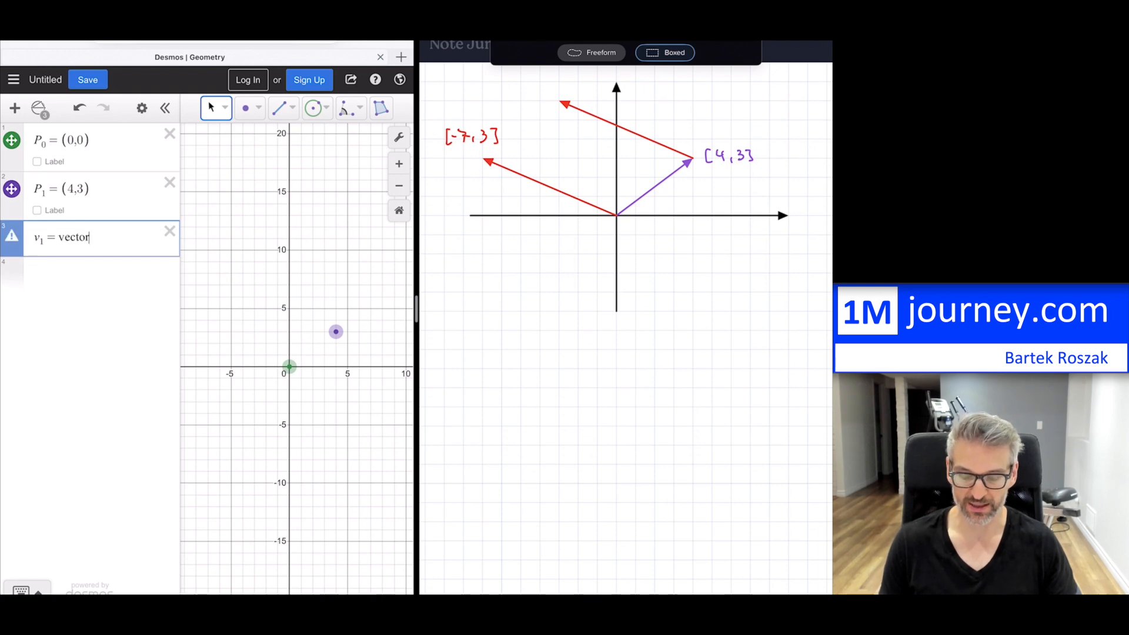
pyautogui.write('(')
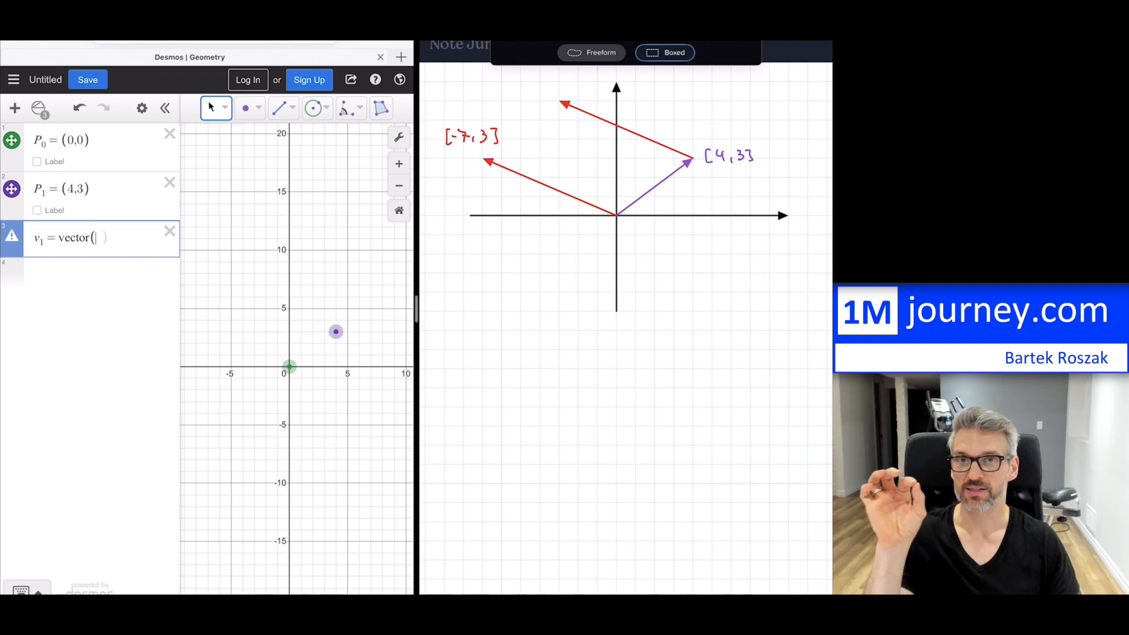
pyautogui.write('P')
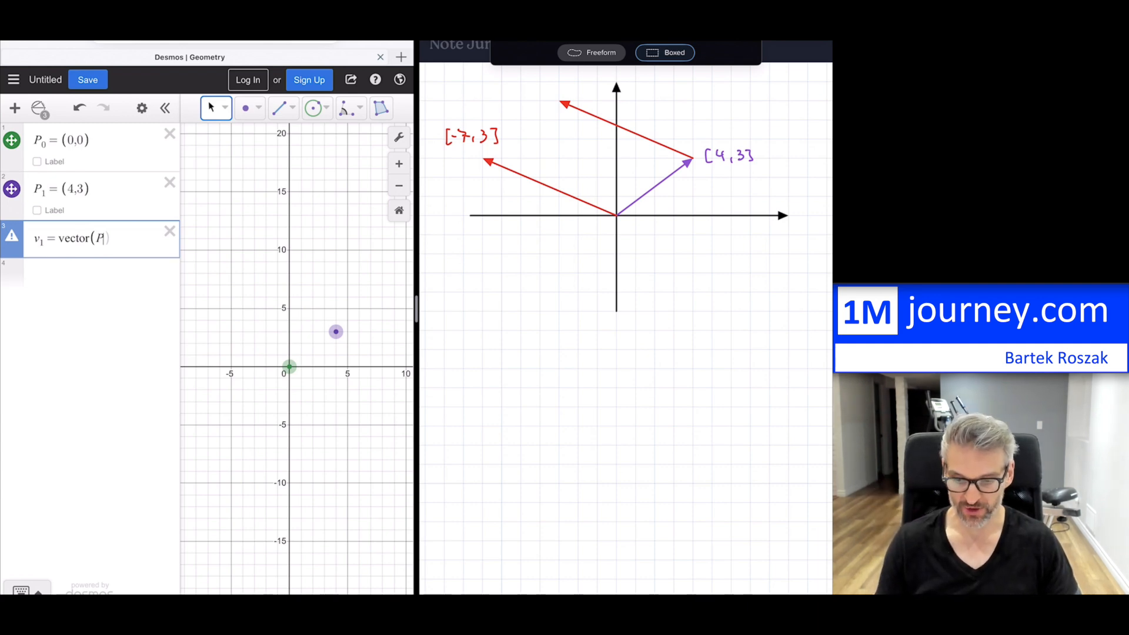
pyautogui.write('0,')
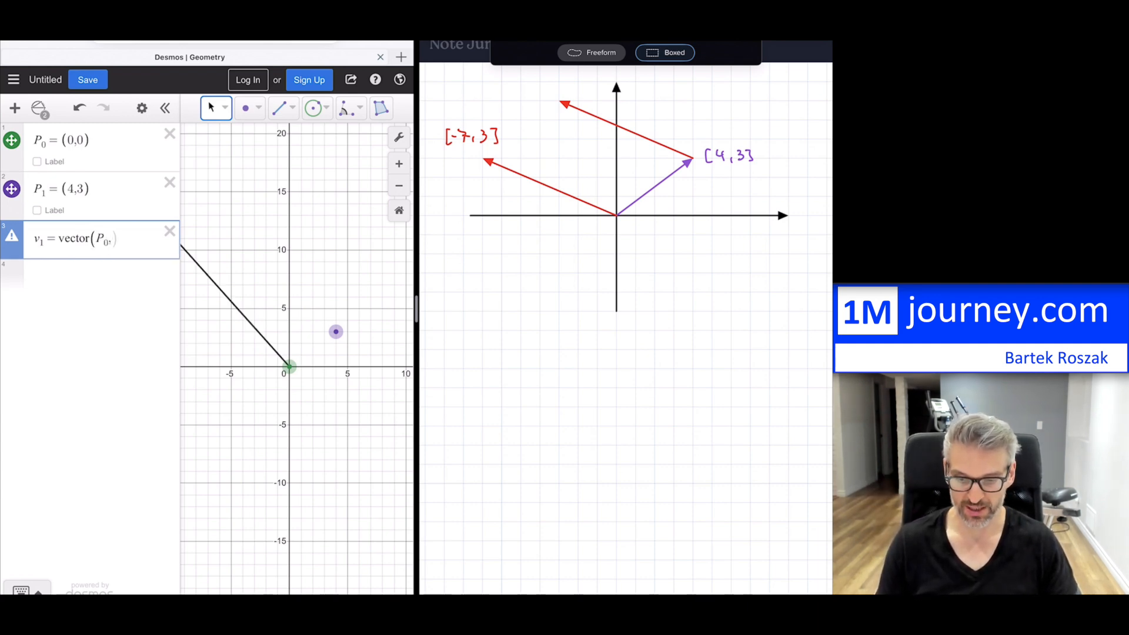
pyautogui.write('P1')
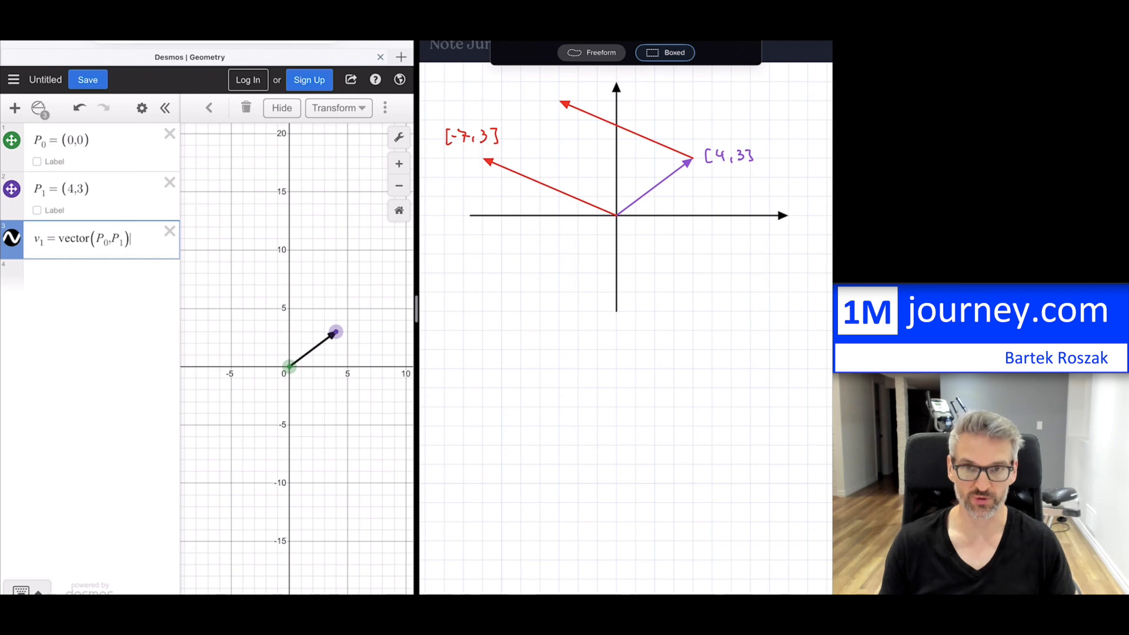
pyautogui.press('Return')
# Step: Define the point P_2 = (-7,3) in the expression list
pyautogui.write('P2=')
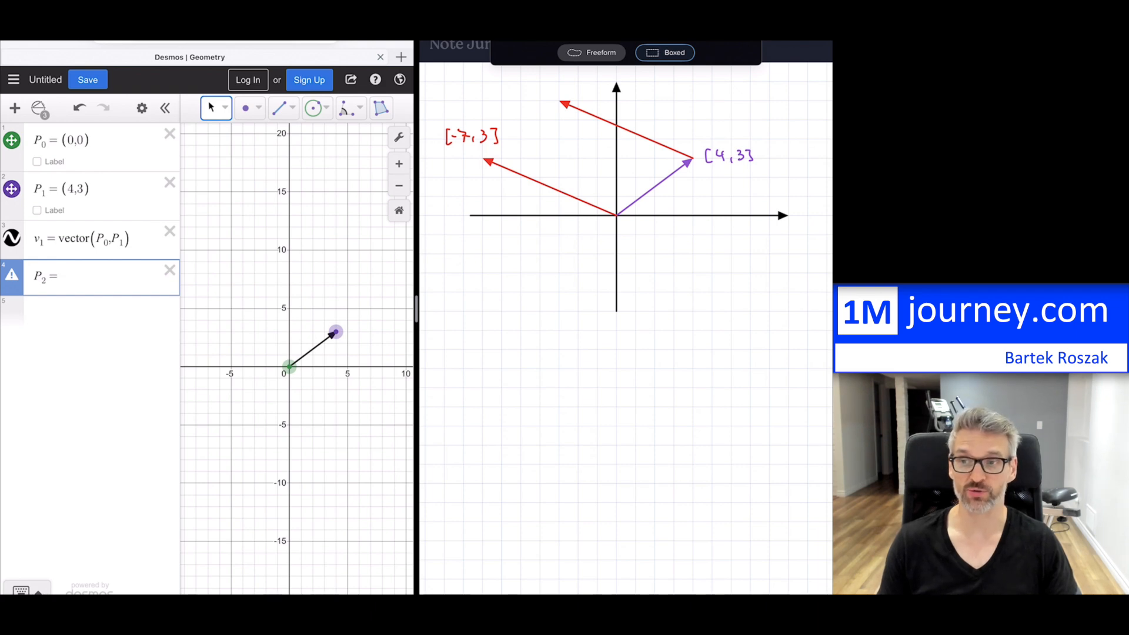
pyautogui.write('(-')
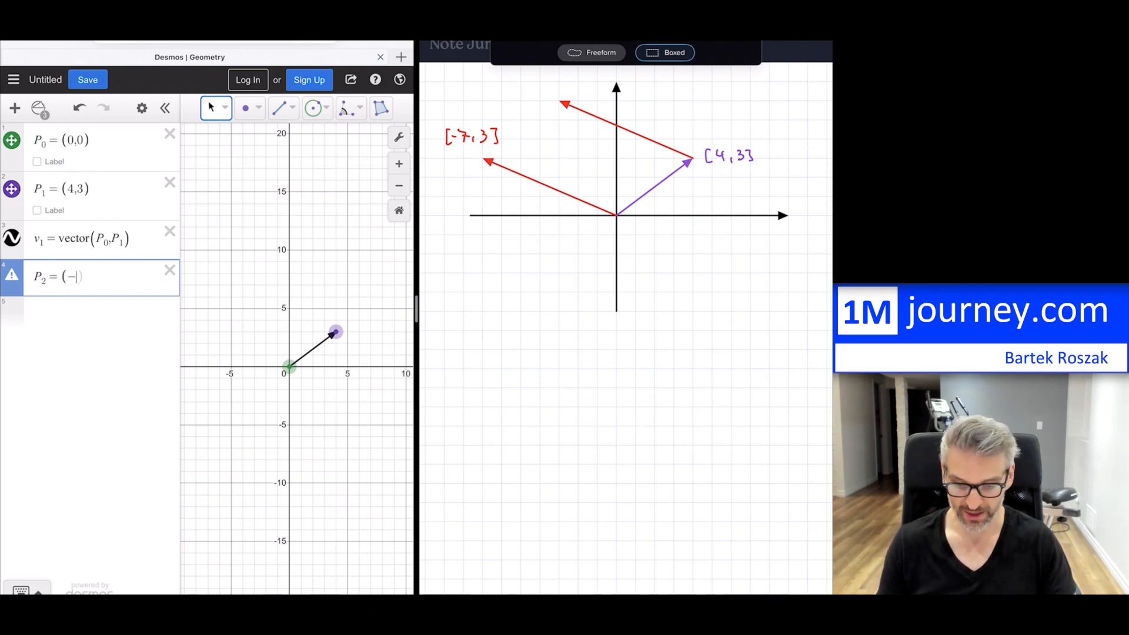
pyautogui.write('7,3')
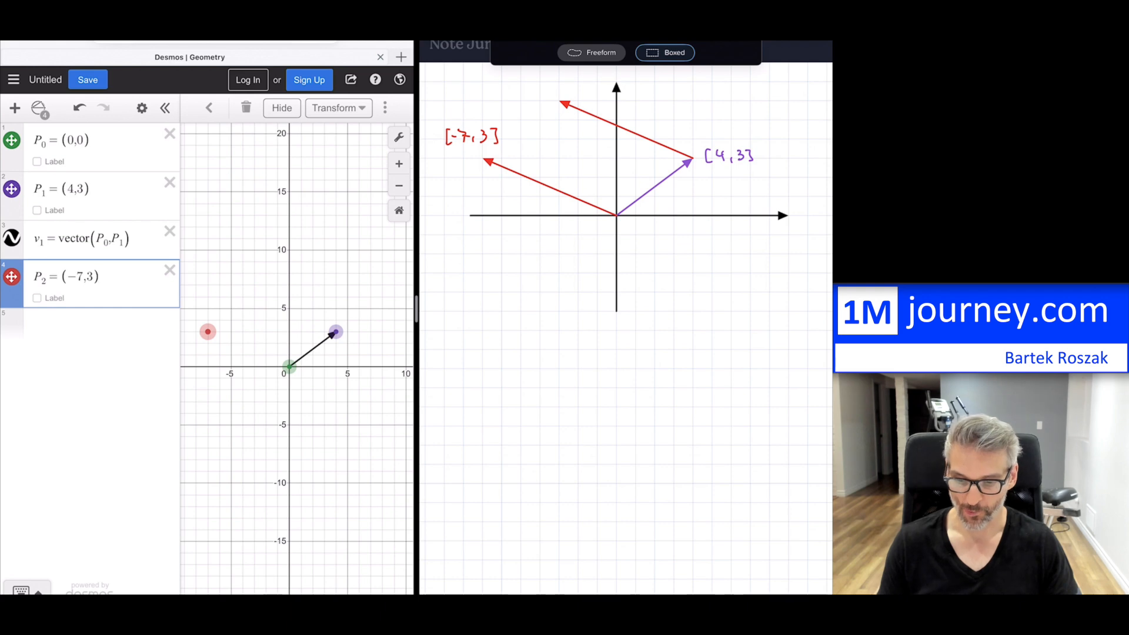
pyautogui.press('Return')
# Step: Define the vector v_2 = vector(P_0,P_2) from the origin to the second point
pyautogui.write('v2 ')
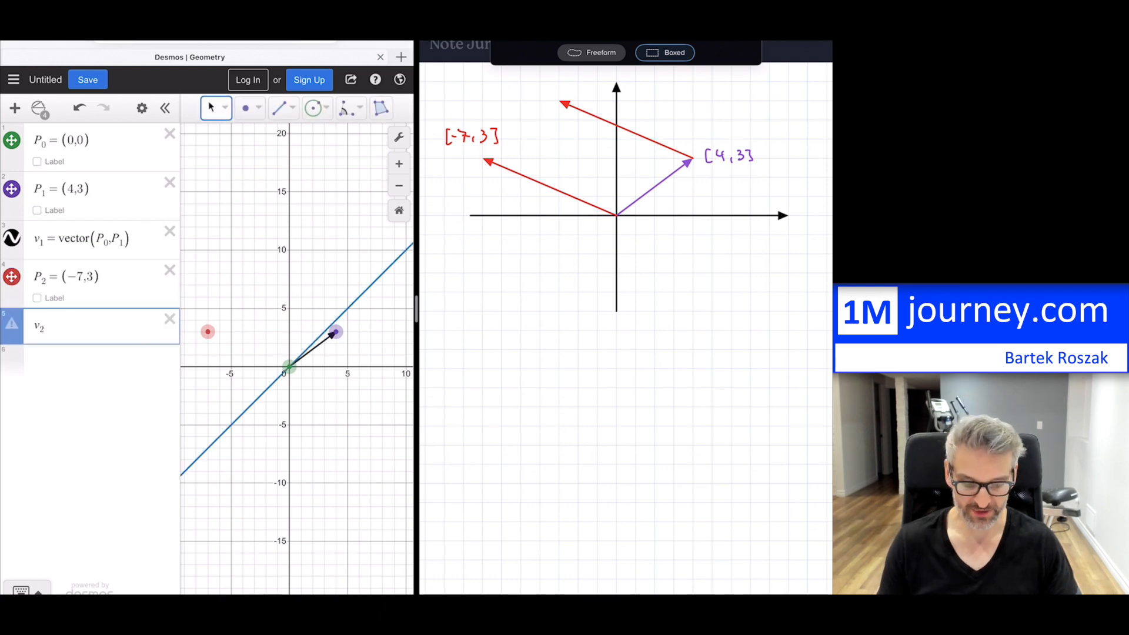
pyautogui.write('= vector')
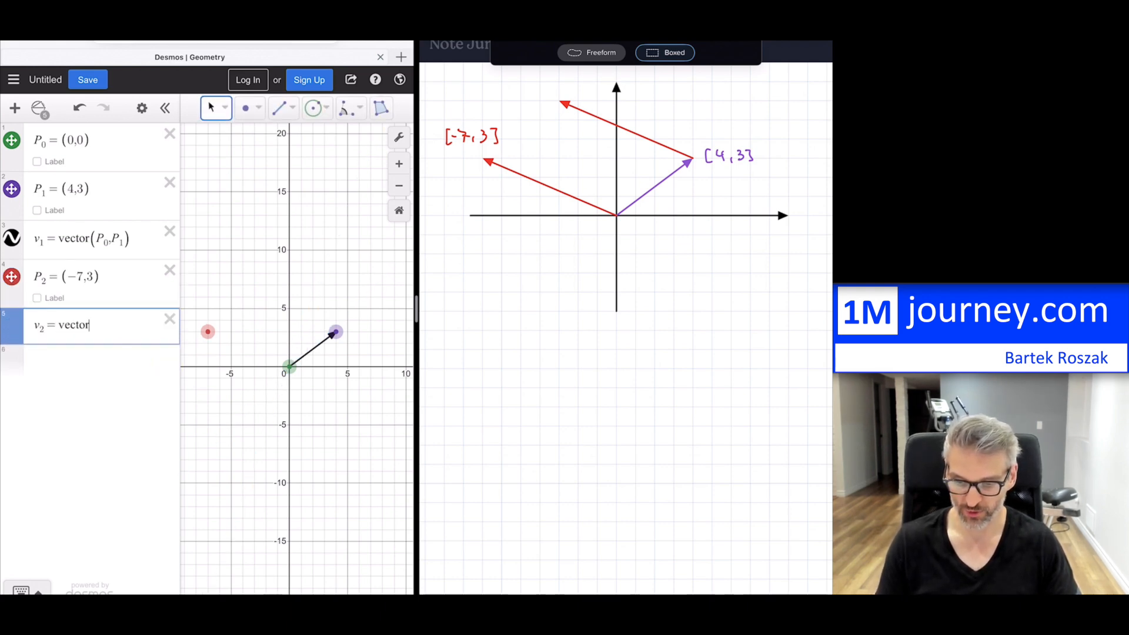
pyautogui.write('(P0,P')
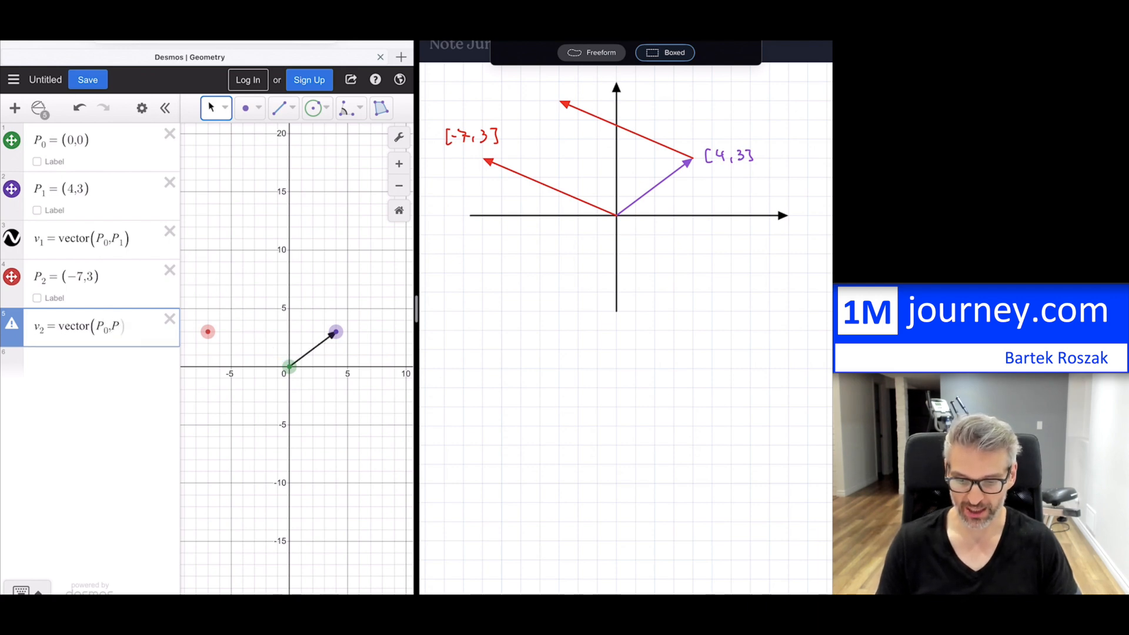
pyautogui.write('2)')
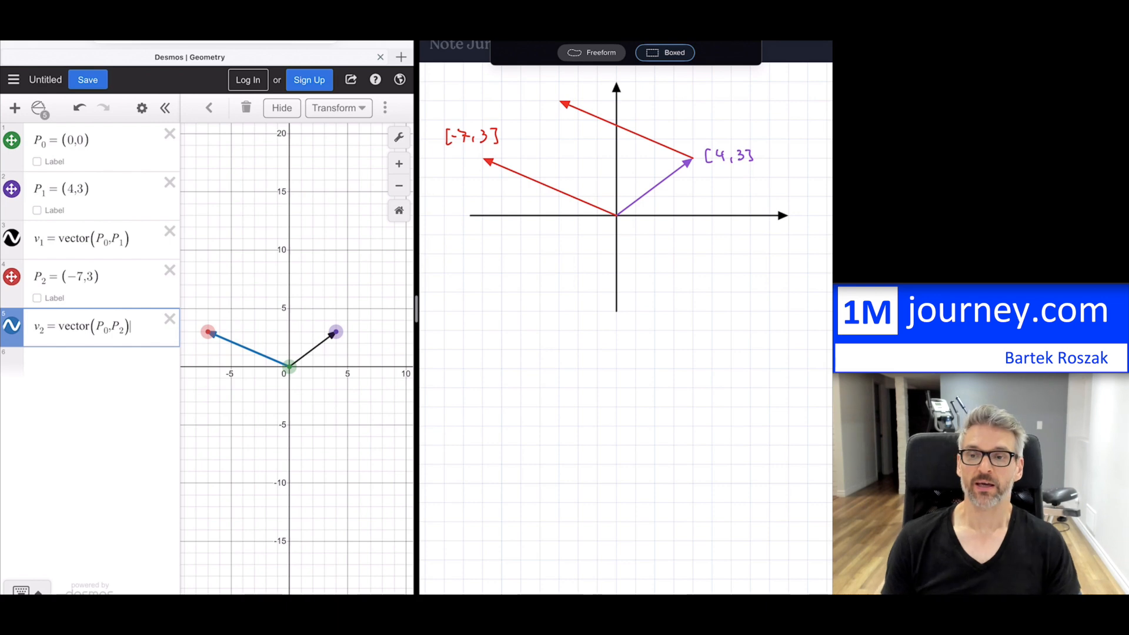
pyautogui.press('Return')
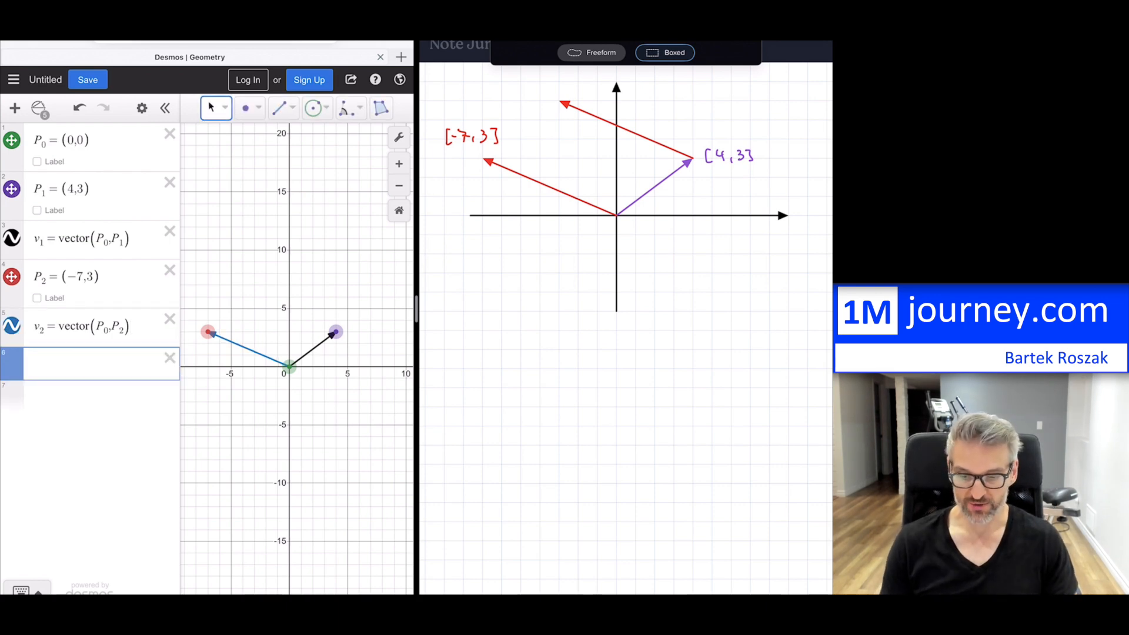
# Step: Plot the vector sum v_1 + v_2 as an expression, and clear that expression again
pyautogui.write('v1')
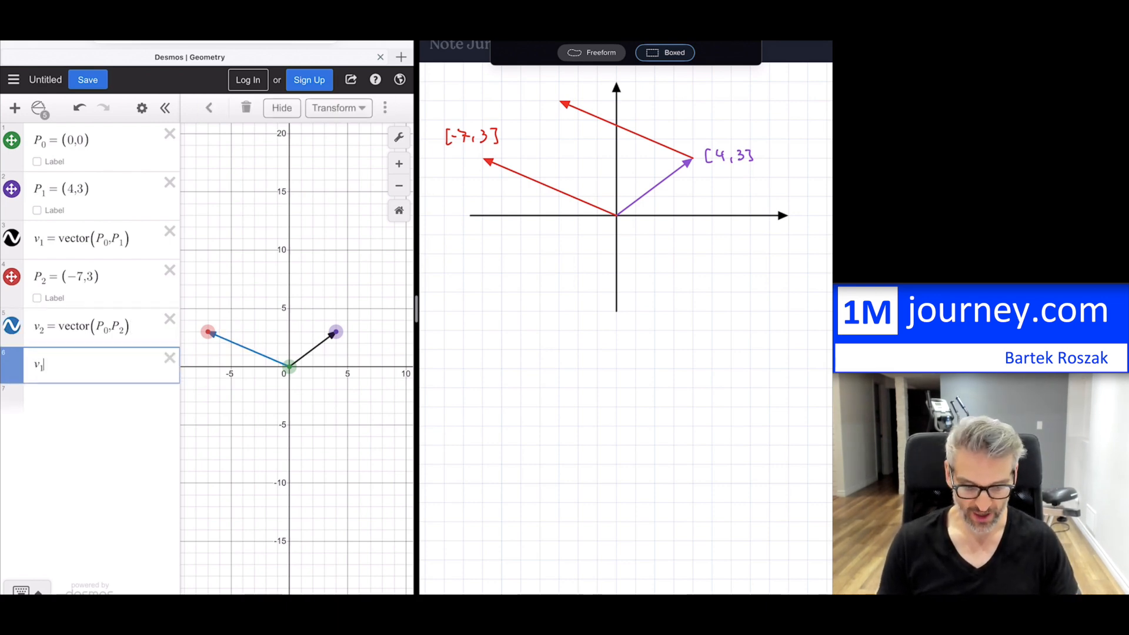
pyautogui.write('+v')
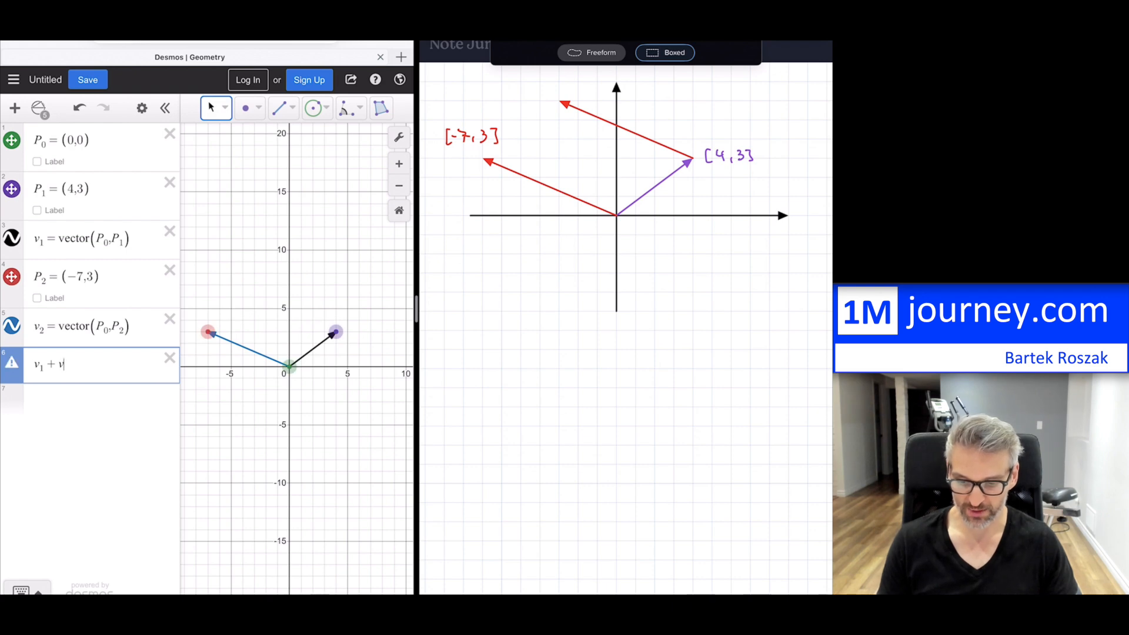
pyautogui.write('2')
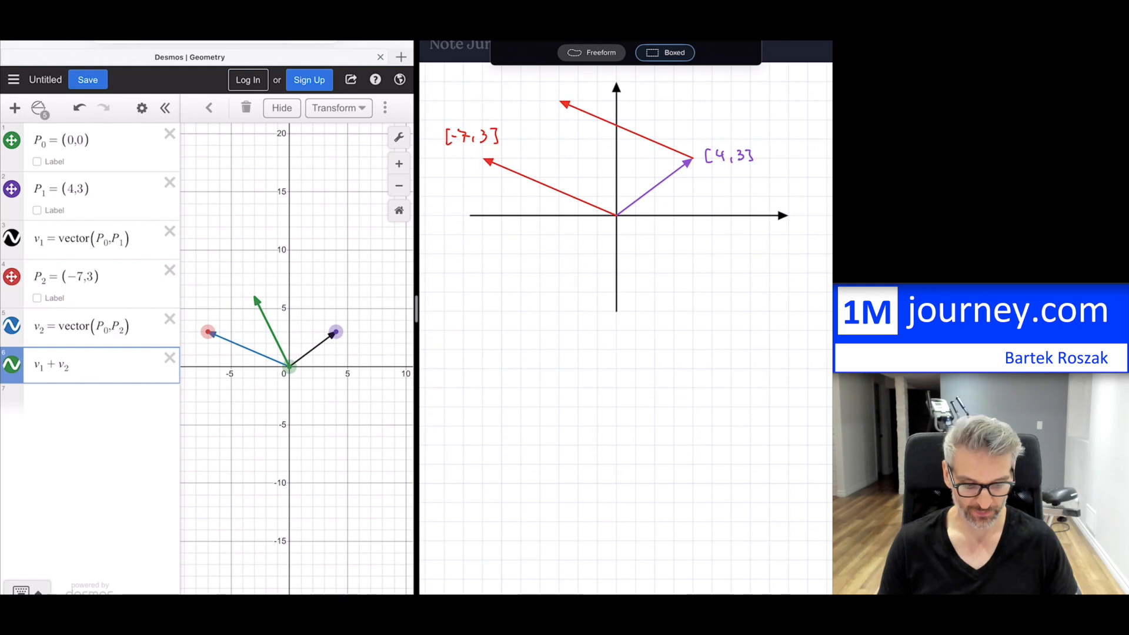
pyautogui.press('BackSpace')
pyautogui.press('BackSpace')
pyautogui.press('BackSpace')
pyautogui.press('BackSpace')
pyautogui.press('BackSpace')
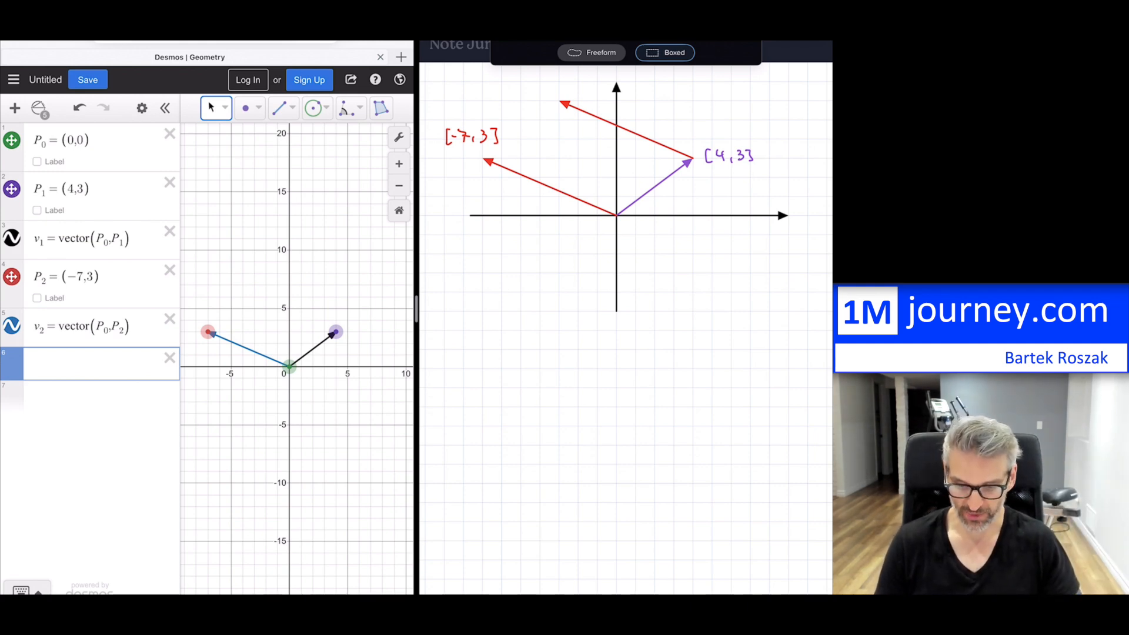
# Step: Define the vector v_3 = vector(P_1,P_2) in the expression list
pyautogui.write('v3')
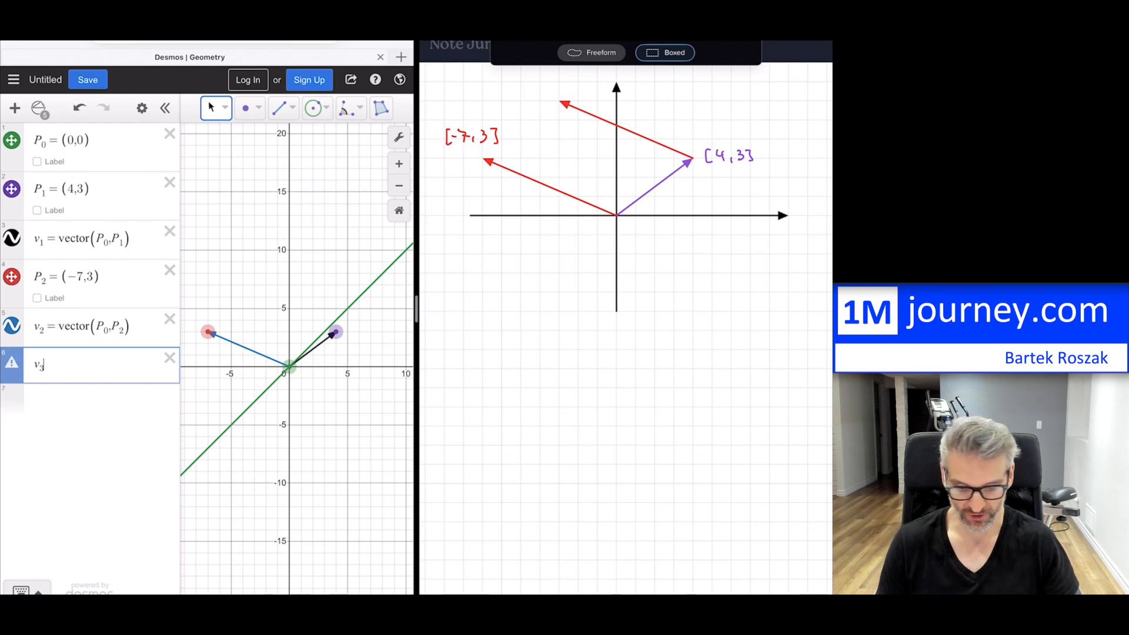
pyautogui.write(' = vector(')
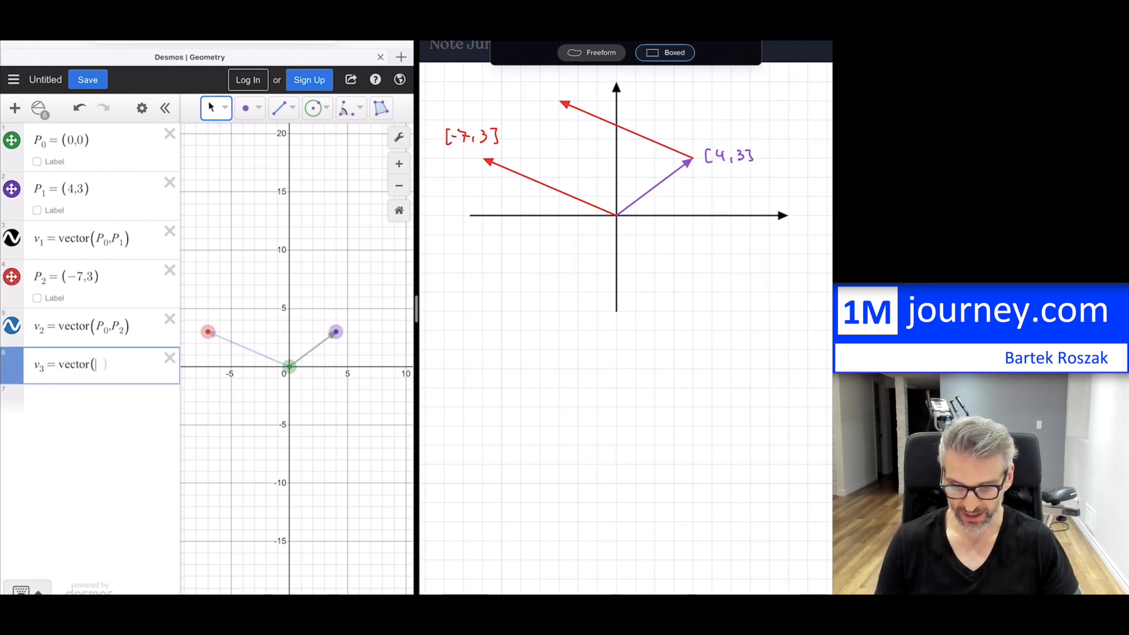
pyautogui.write('P1,')
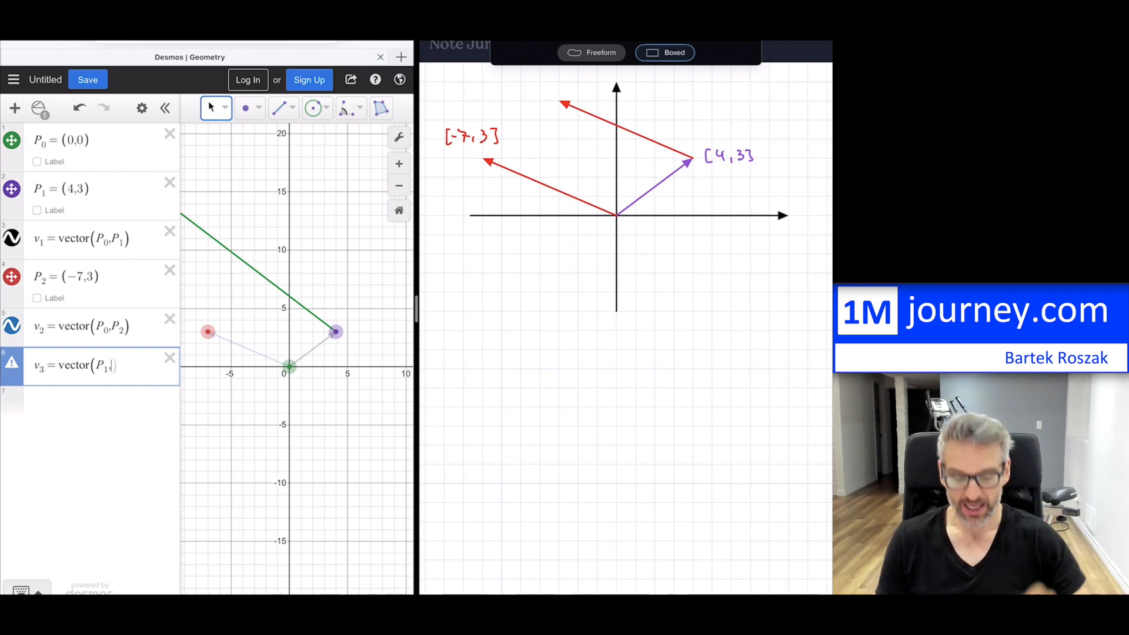
pyautogui.write('P2')
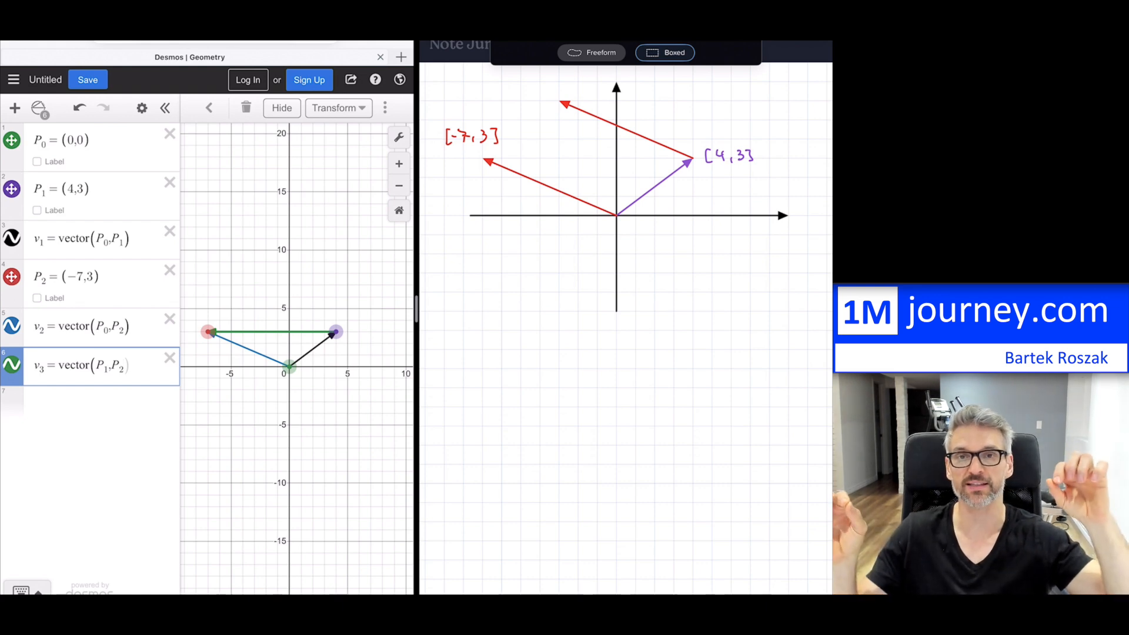
# Step: Change the end point of v_3 to P_1 + P_2, so the second vector starts at the tip of the first
pyautogui.press('BackSpace')
pyautogui.press('BackSpace')
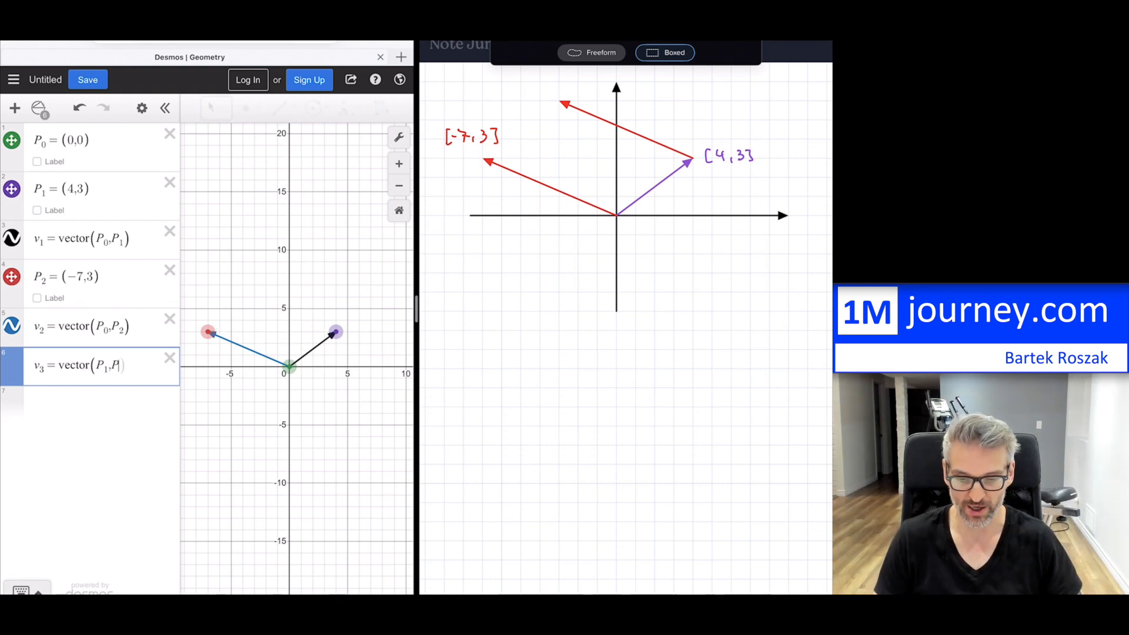
pyautogui.write('P')
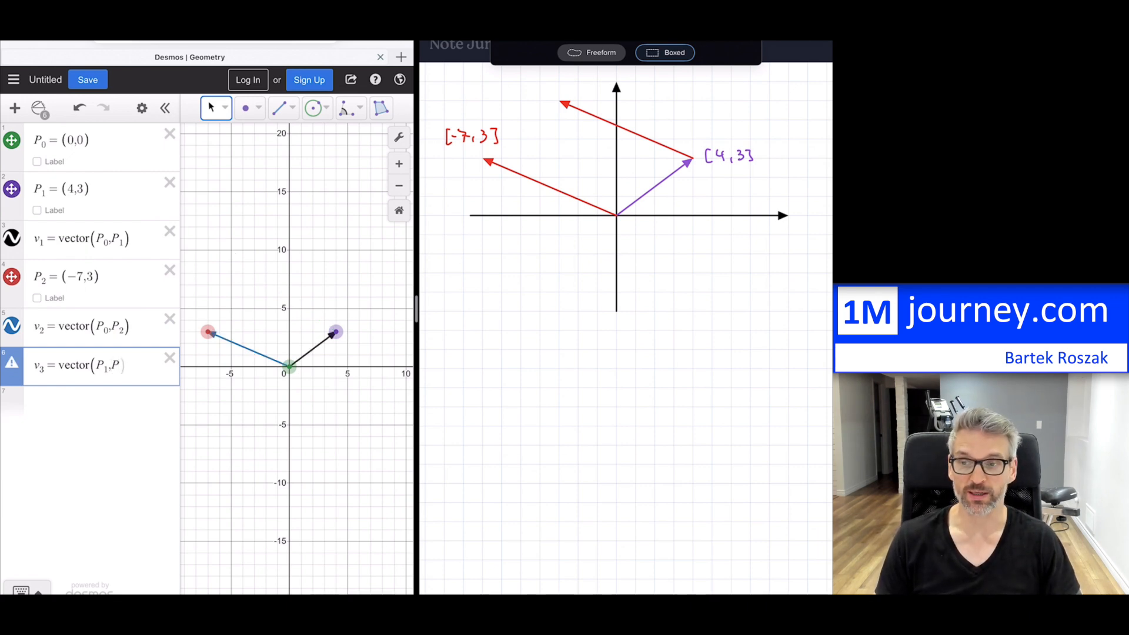
pyautogui.write('1')
pyautogui.write('+ P')
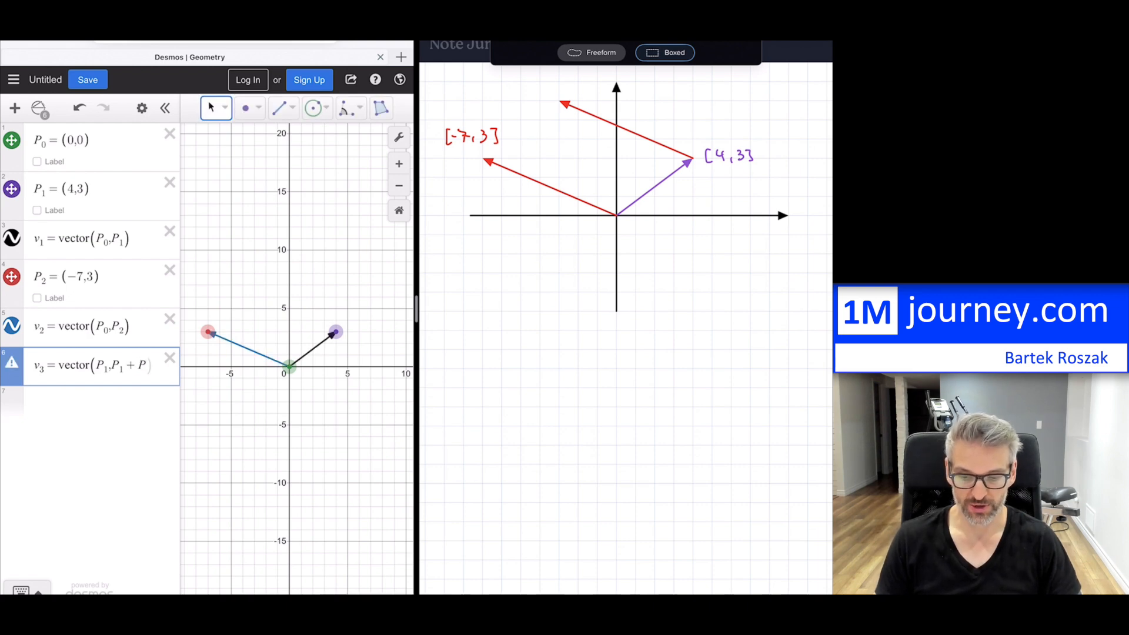
pyautogui.write('2)')
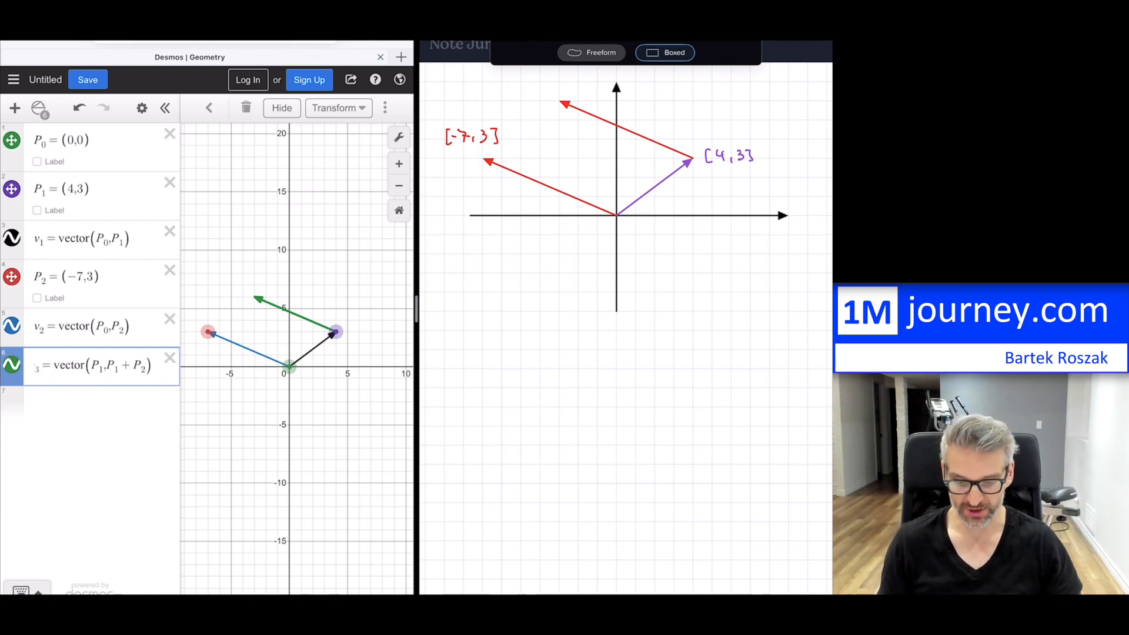
# Step: Recolor the vector v_3 blue to match v_2
pyautogui.click(11, 364)
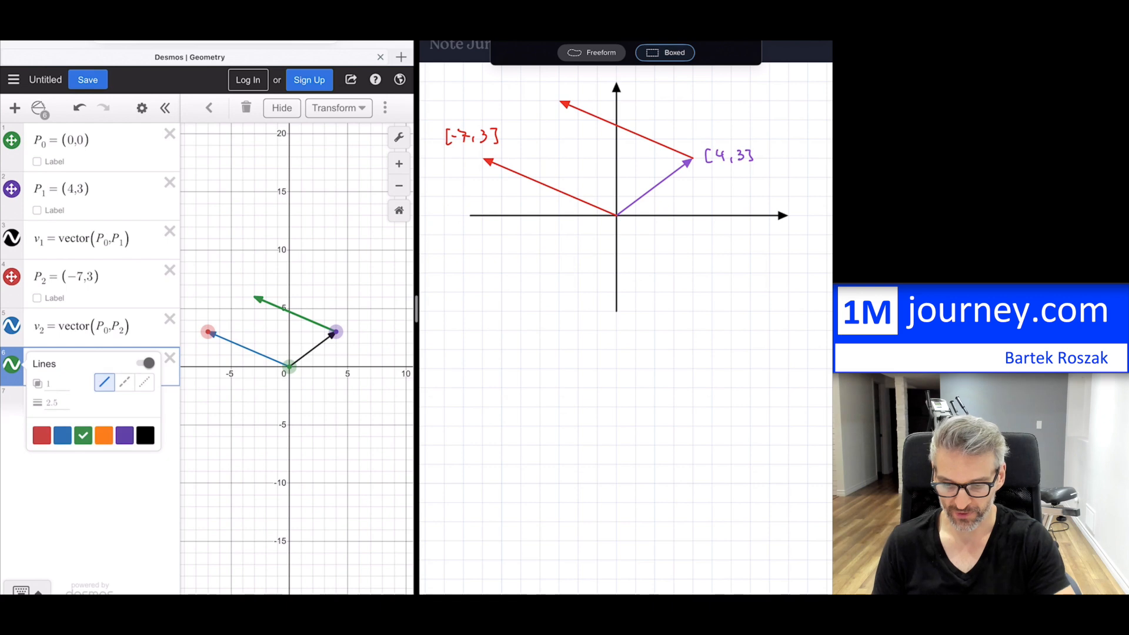
pyautogui.click(62, 435)
pyautogui.click(11, 364)
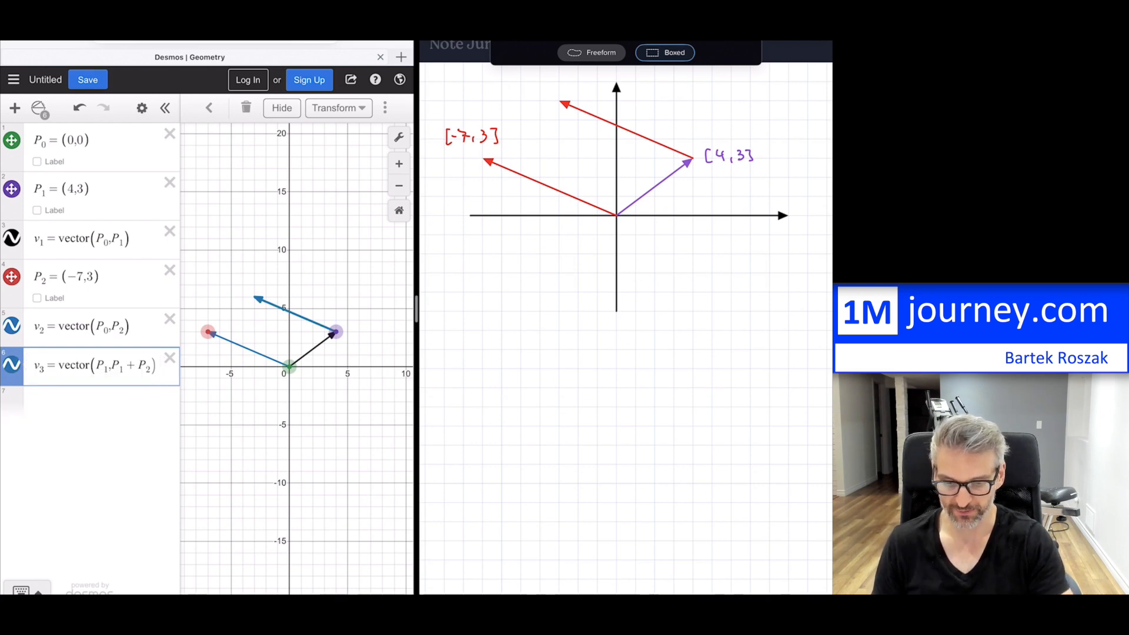
# Step: Expand the geometry page to fill the whole screen and plot the vector sum v_1 + v_3 as a new expression
pyautogui.click(100, 403)
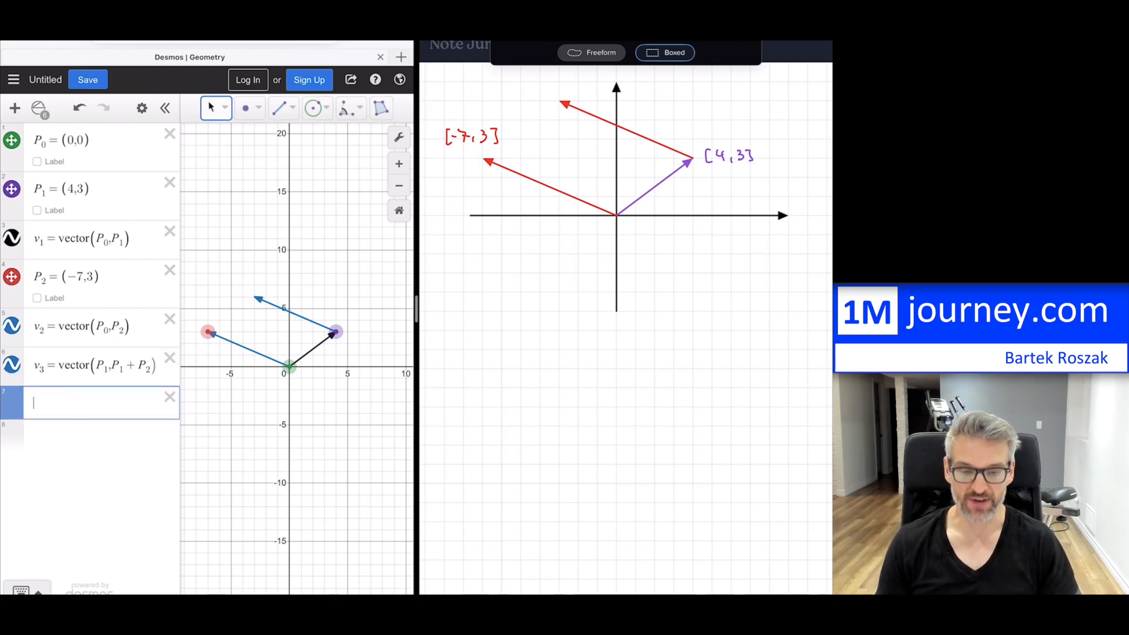
pyautogui.moveTo(416, 309); pyautogui.dragTo(825, 309)
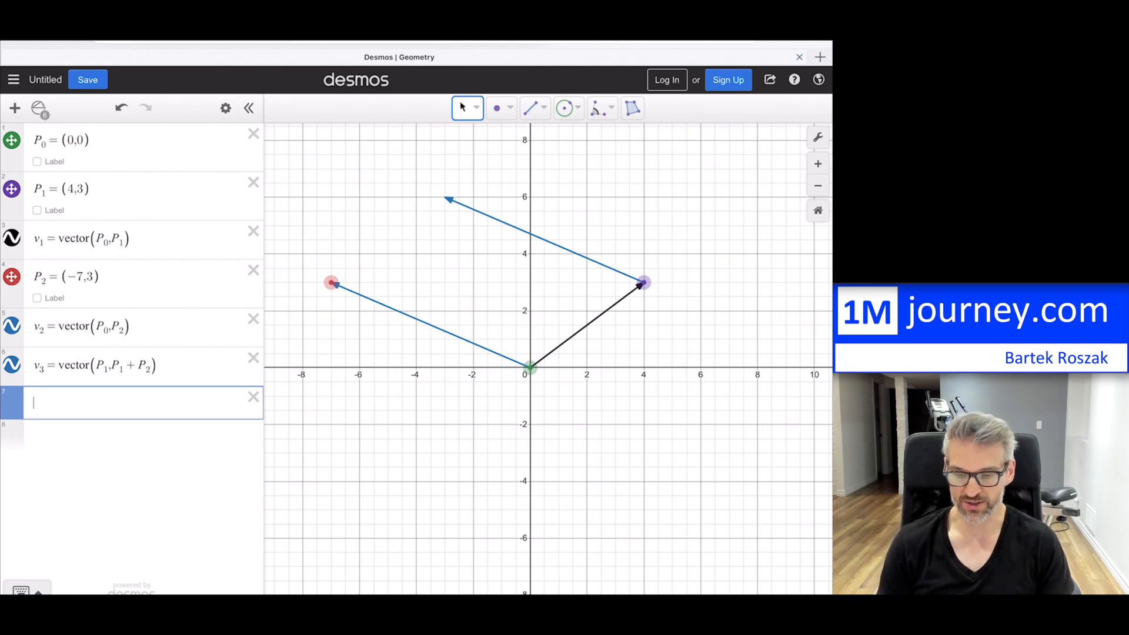
pyautogui.write('v')
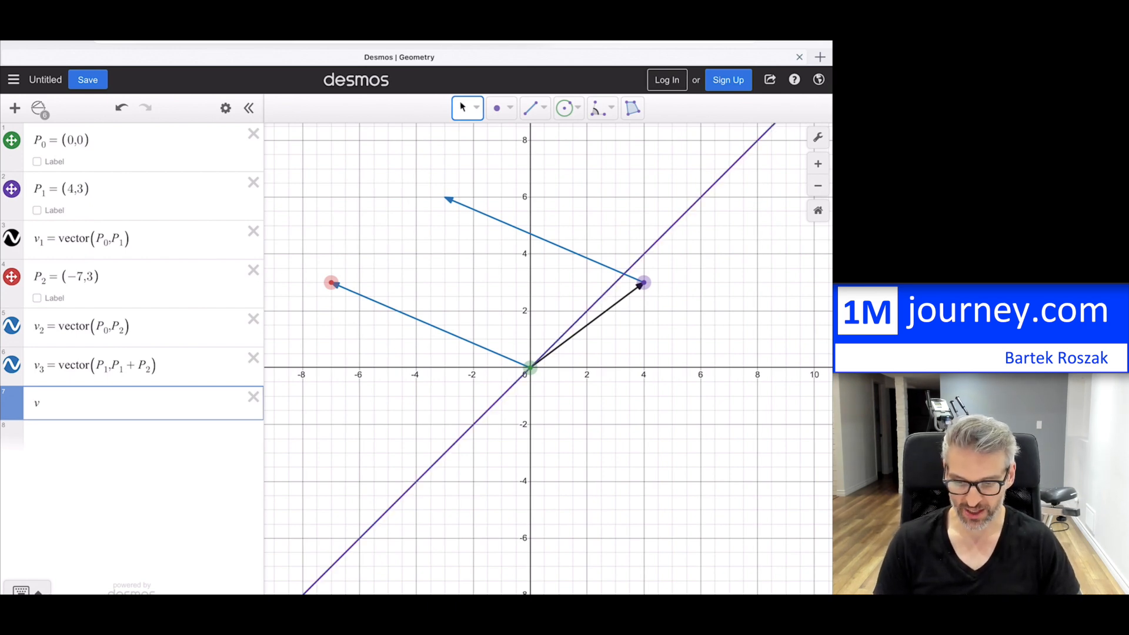
pyautogui.write('1+v3')
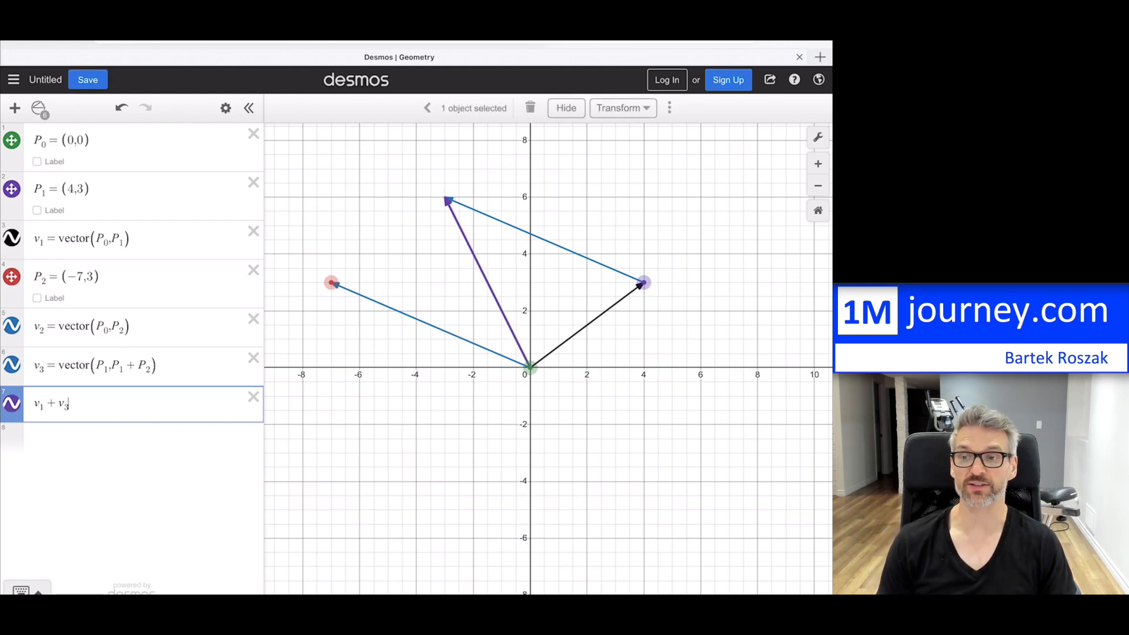
# Step: Plot the vector sum v_1 + v_2 in a separate expression below v_1 + v_3
pyautogui.press('Return')
pyautogui.write('v')
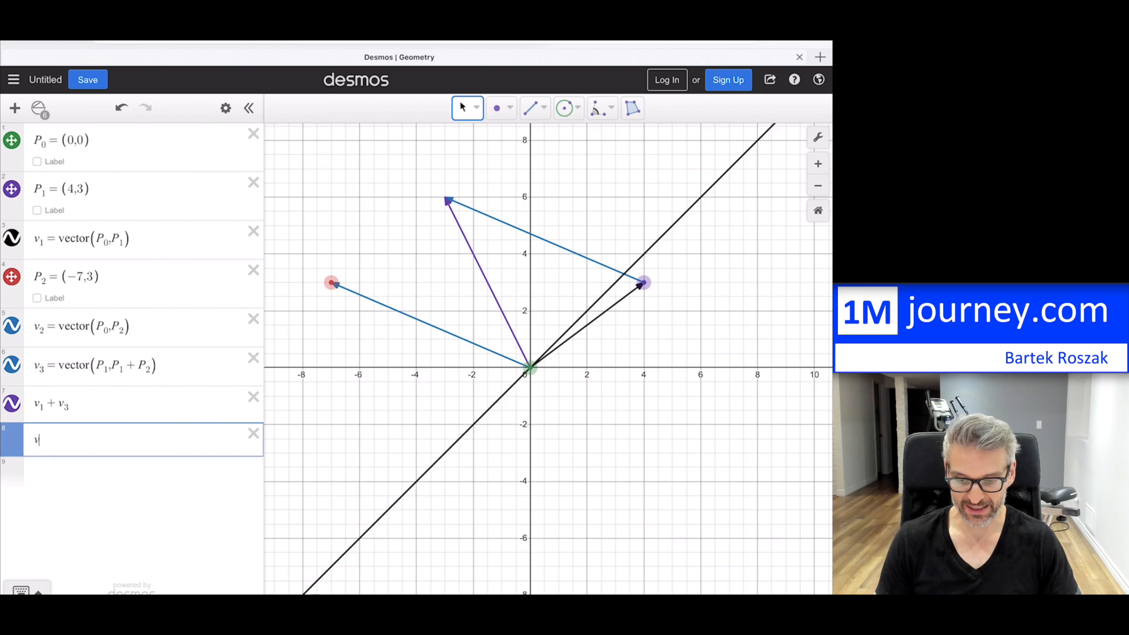
pyautogui.write('1+v2')
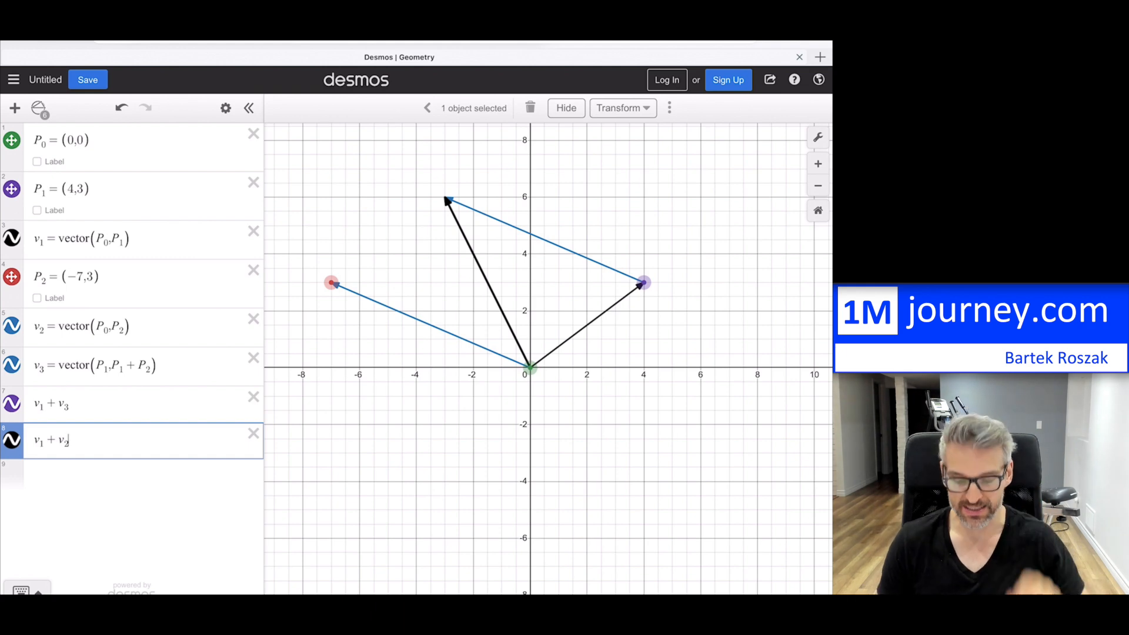
# Step: Plot the start point of the third vector with the new expression v_3.start
pyautogui.press('Return')
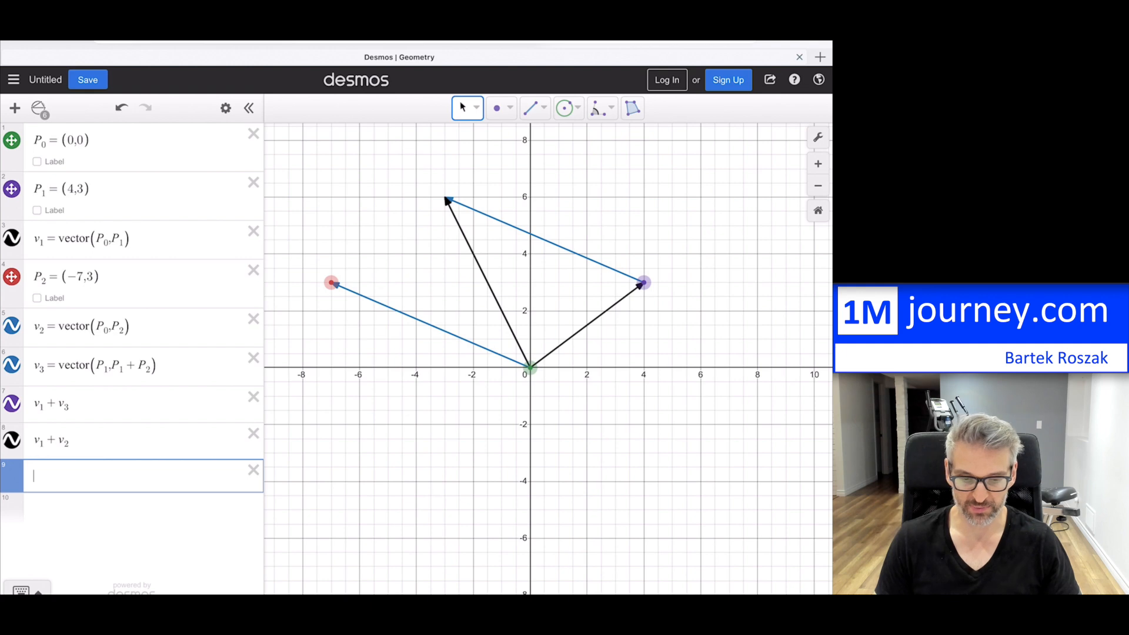
pyautogui.write('v3')
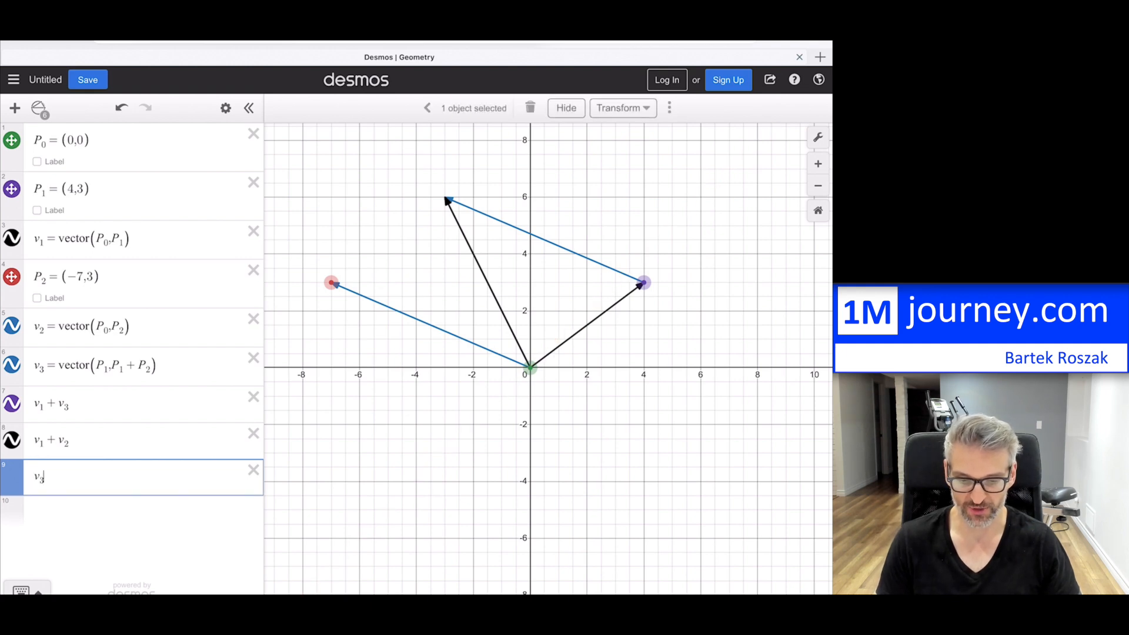
pyautogui.write('.start')
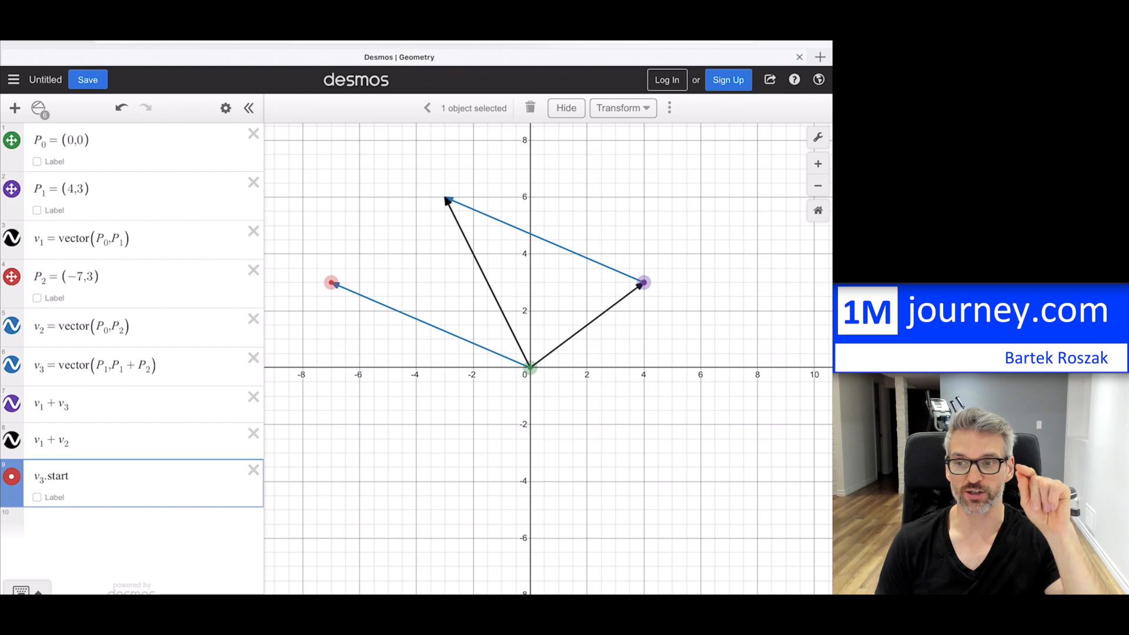
# Step: Change the point expression to v_3.end to plot the vector's end point, and clear that expression again
pyautogui.press('BackSpace')
pyautogui.press('BackSpace')
pyautogui.press('BackSpace')
pyautogui.press('BackSpace')
pyautogui.press('BackSpace')
pyautogui.write('end')
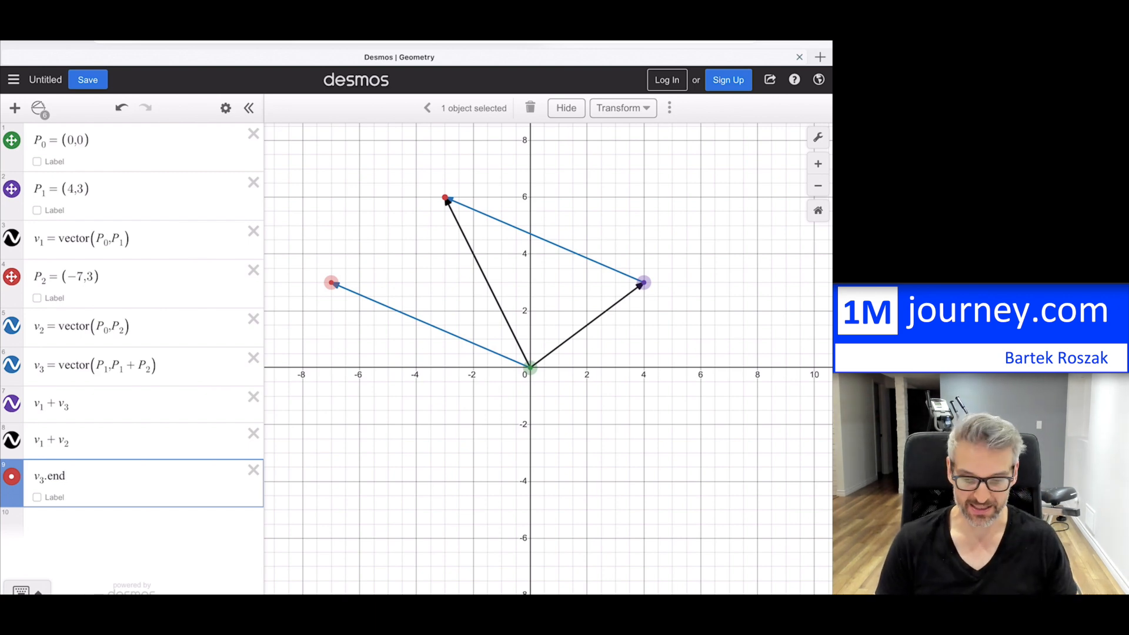
pyautogui.press('BackSpace')
pyautogui.press('BackSpace')
pyautogui.press('BackSpace')
pyautogui.press('BackSpace')
pyautogui.press('BackSpace')
pyautogui.press('BackSpace')
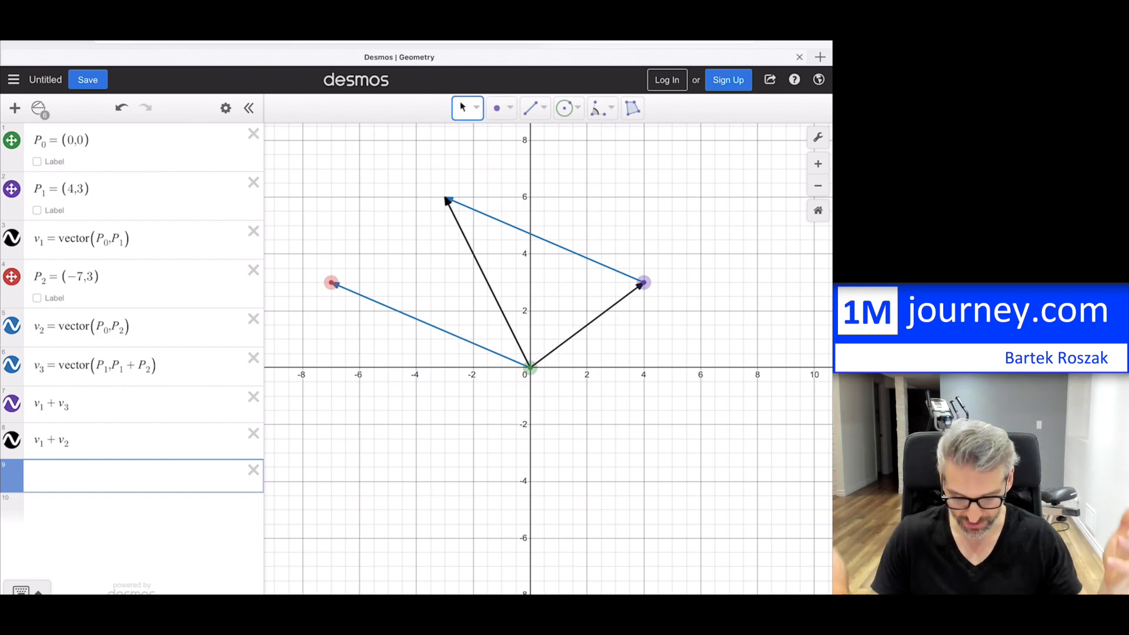
# Step: Define the vector v_4 = vector(v_3.end, v_3.end + (-3,-4)), starting at the tip of v_3
pyautogui.write('v_4=')
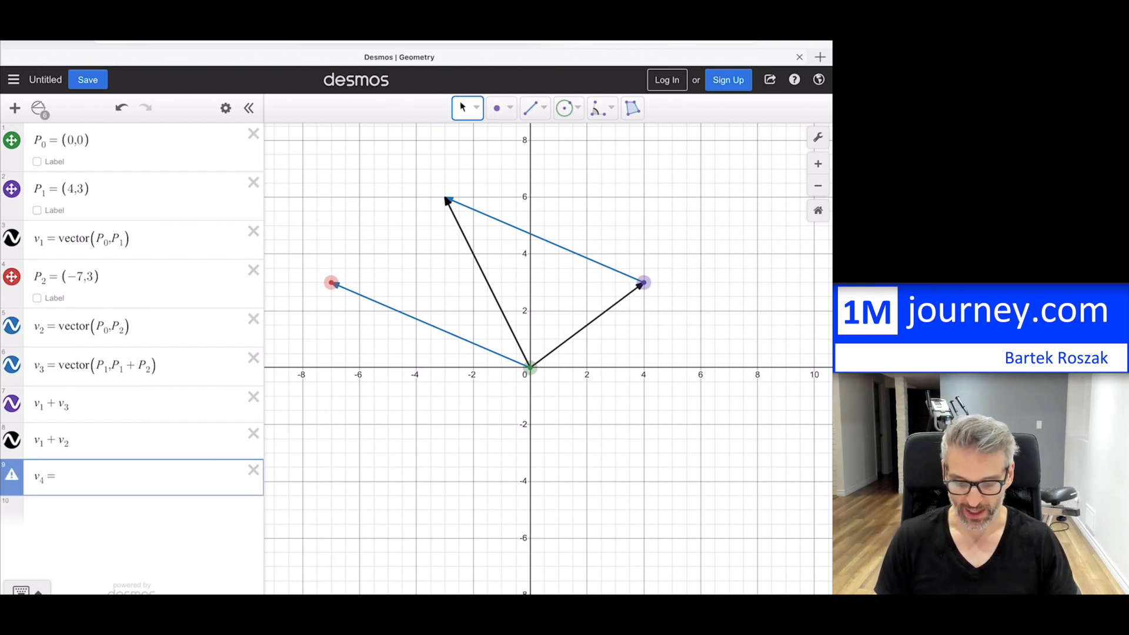
pyautogui.write('vector')
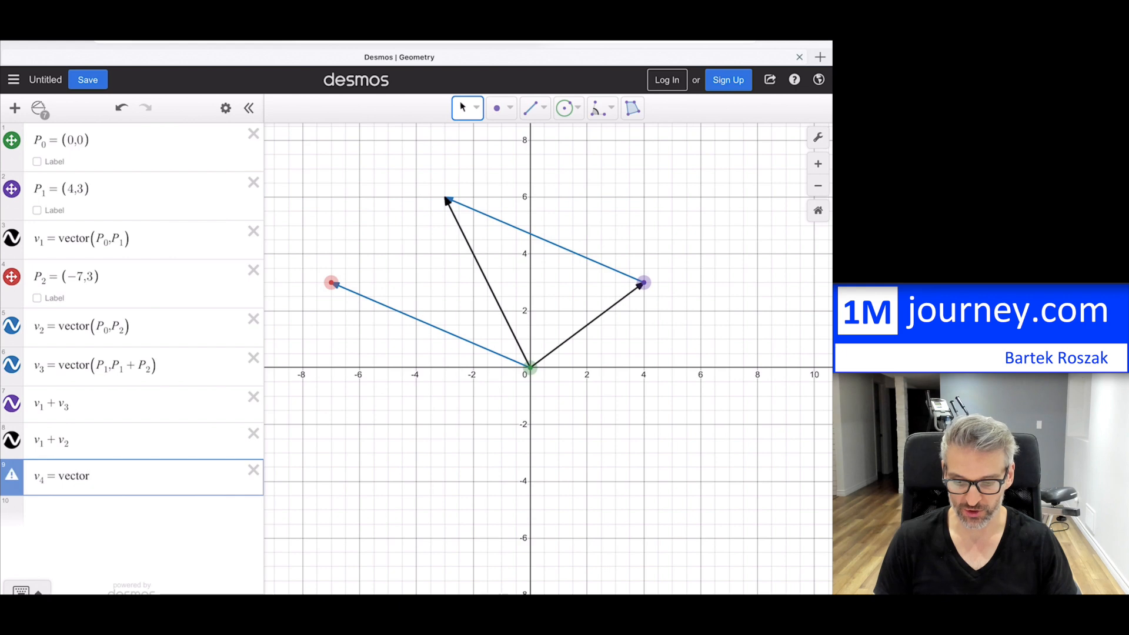
pyautogui.write('(v_3.end')
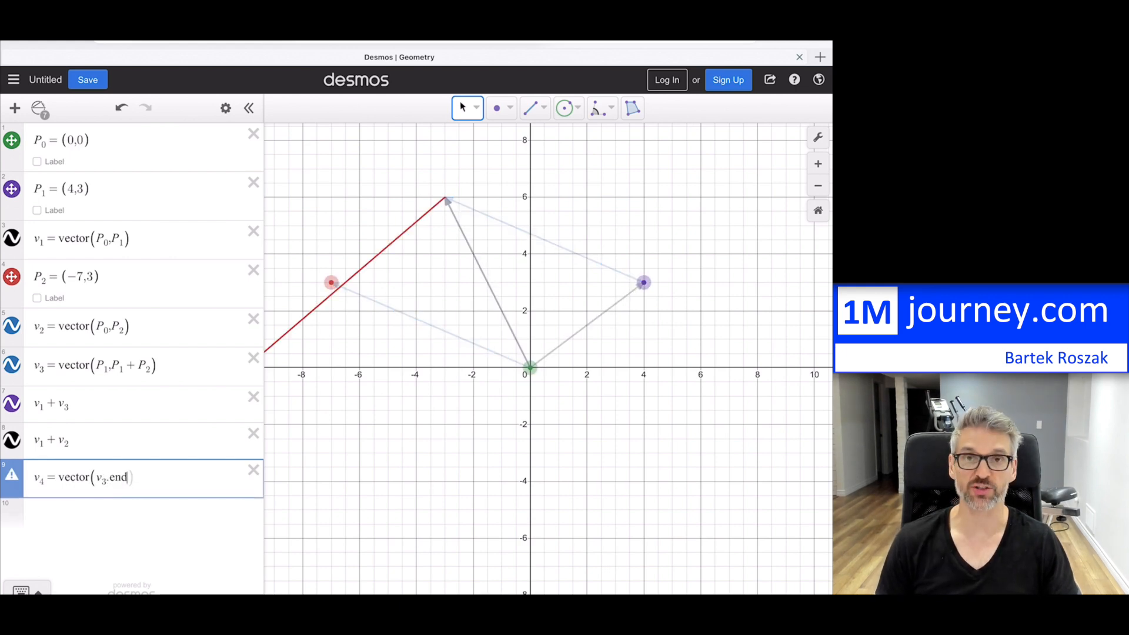
pyautogui.write(',')
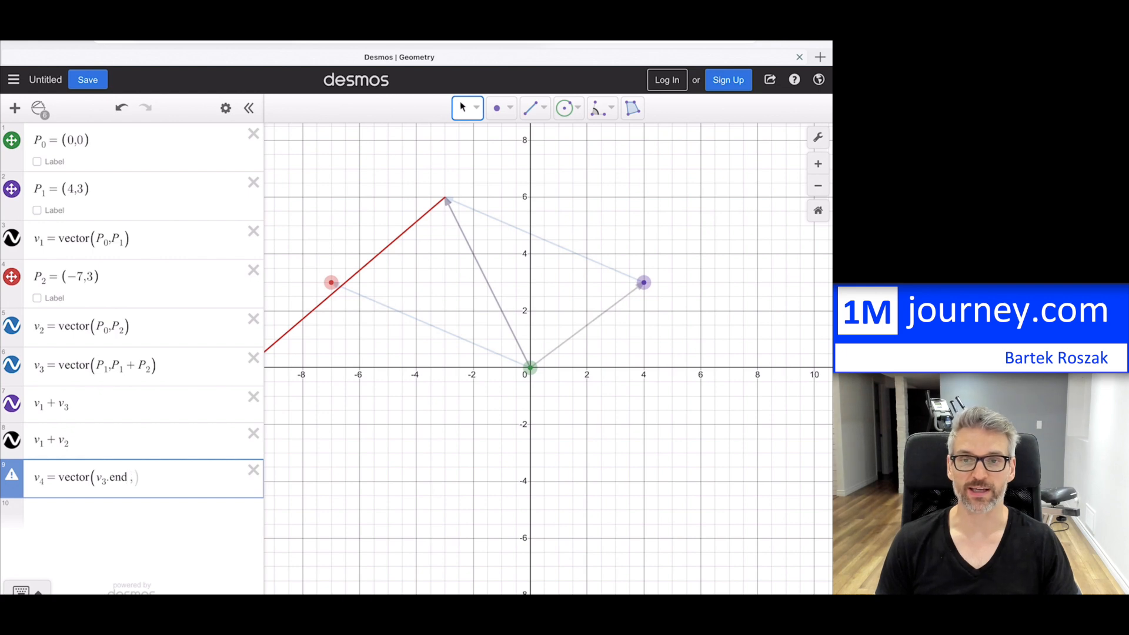
pyautogui.write('v_3.end')
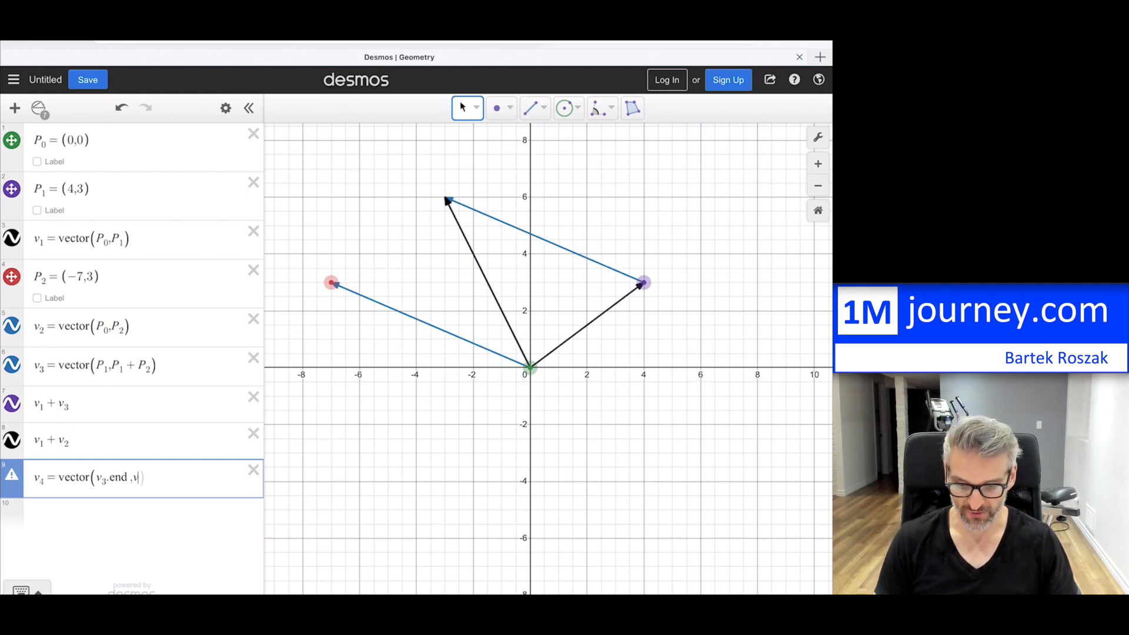
pyautogui.write('+')
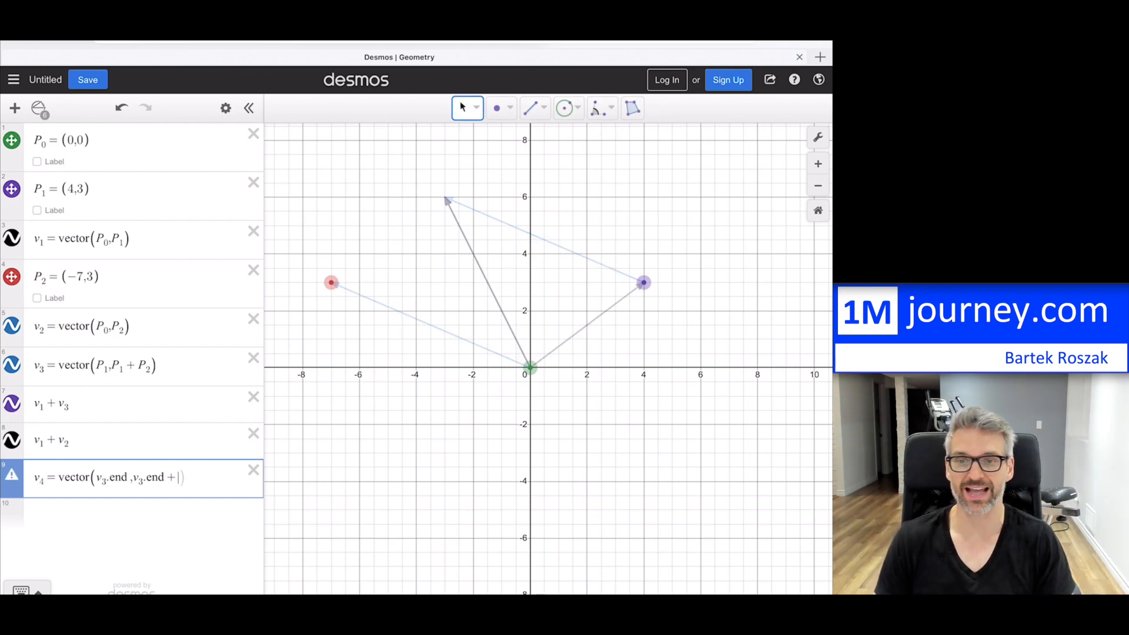
pyautogui.write('(')
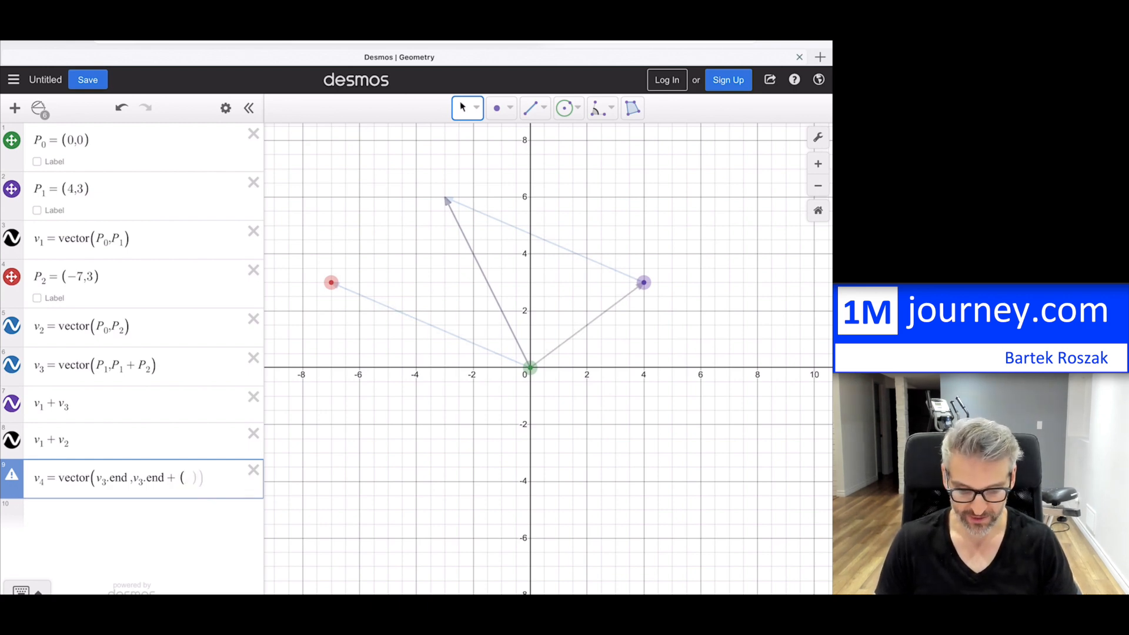
pyautogui.write('-3,')
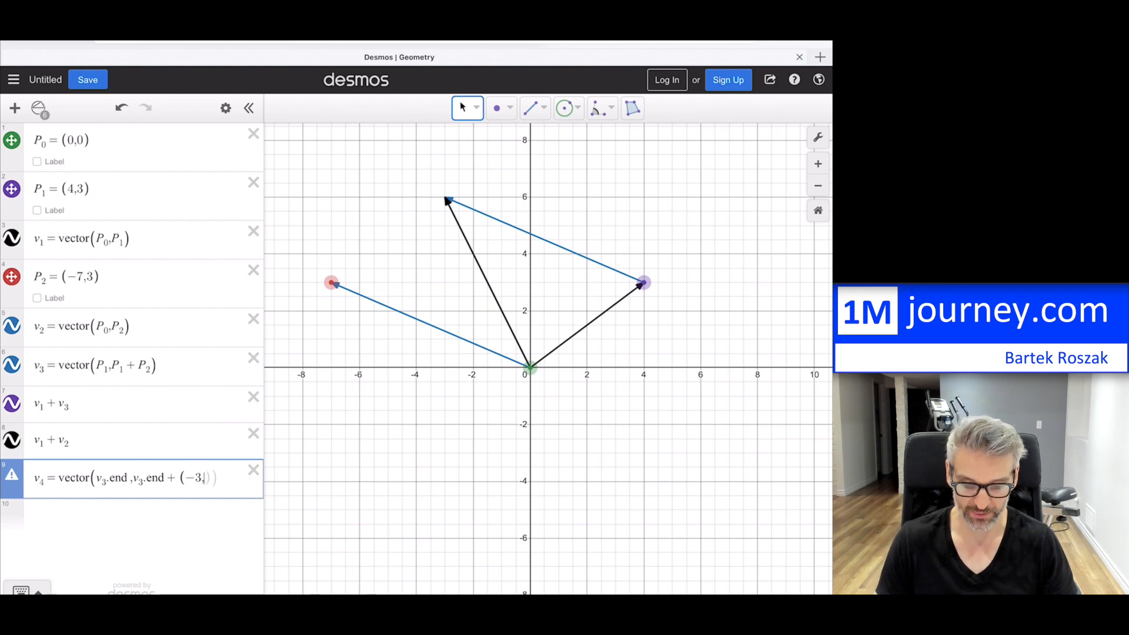
pyautogui.write('-4))')
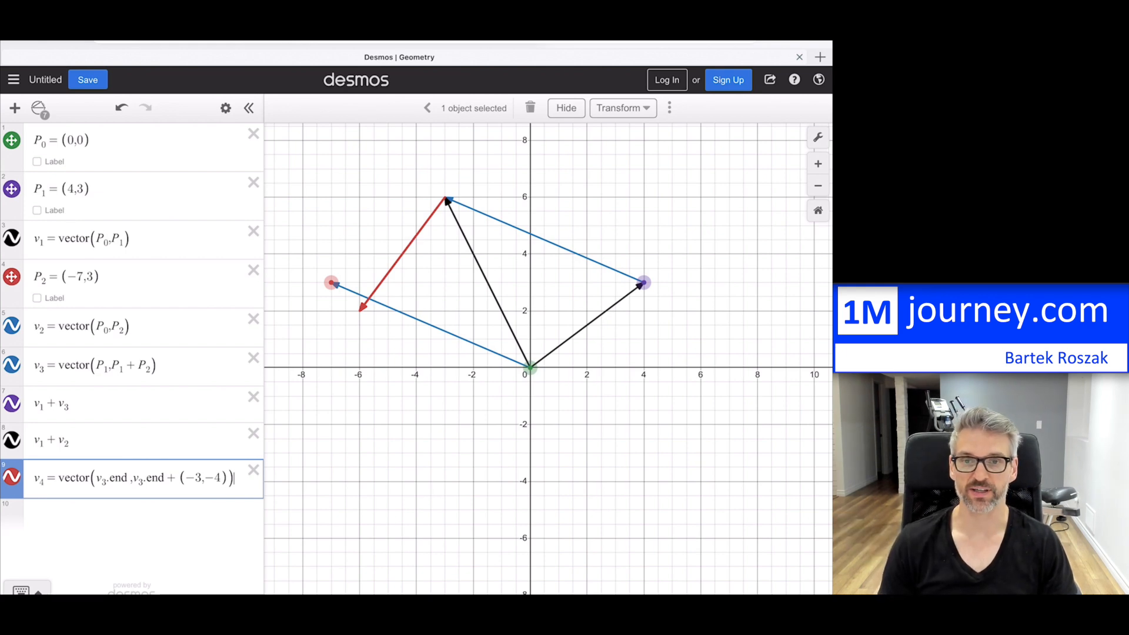
# Step: Hide the plots of the two sum expressions v_1 + v_3 and v_1 + v_2
pyautogui.click(12, 403)
pyautogui.click(12, 440)
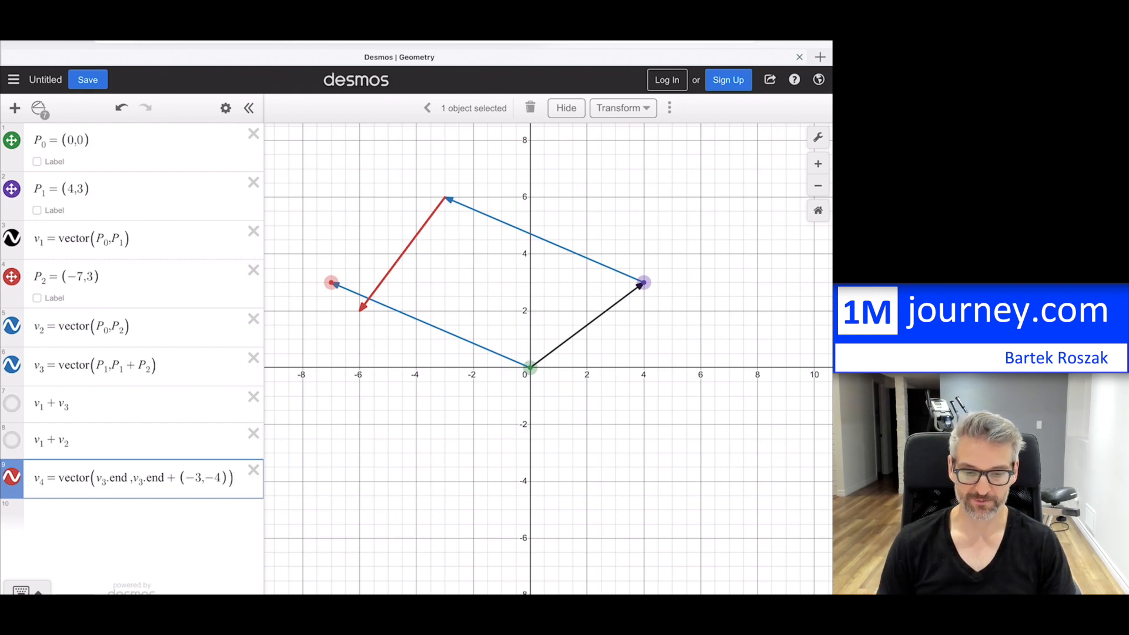